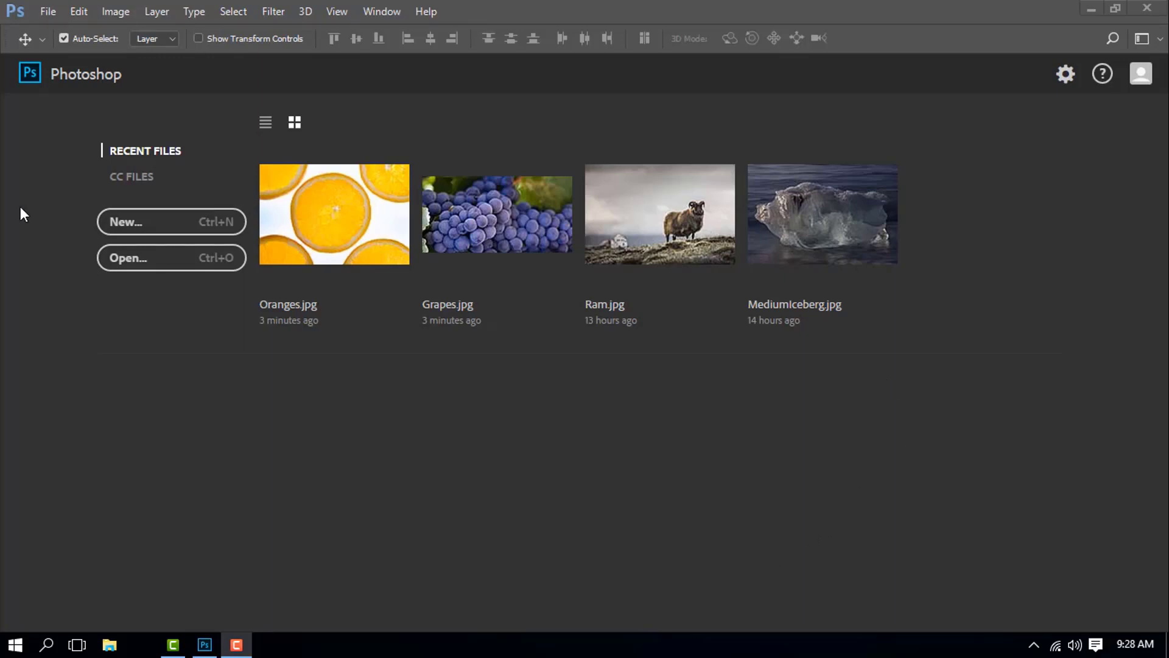
Start a blank Untitled-1 document at 2600 × 1625 px, 300 ppi, RGB, with a White background
click(138, 227)
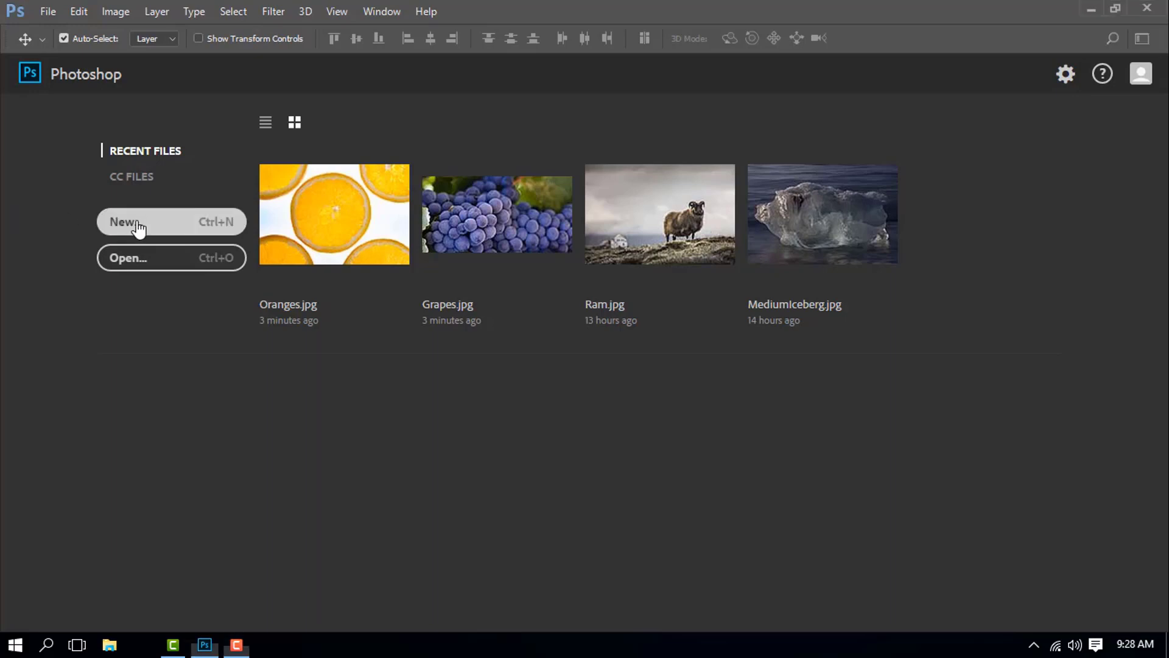
click(140, 228)
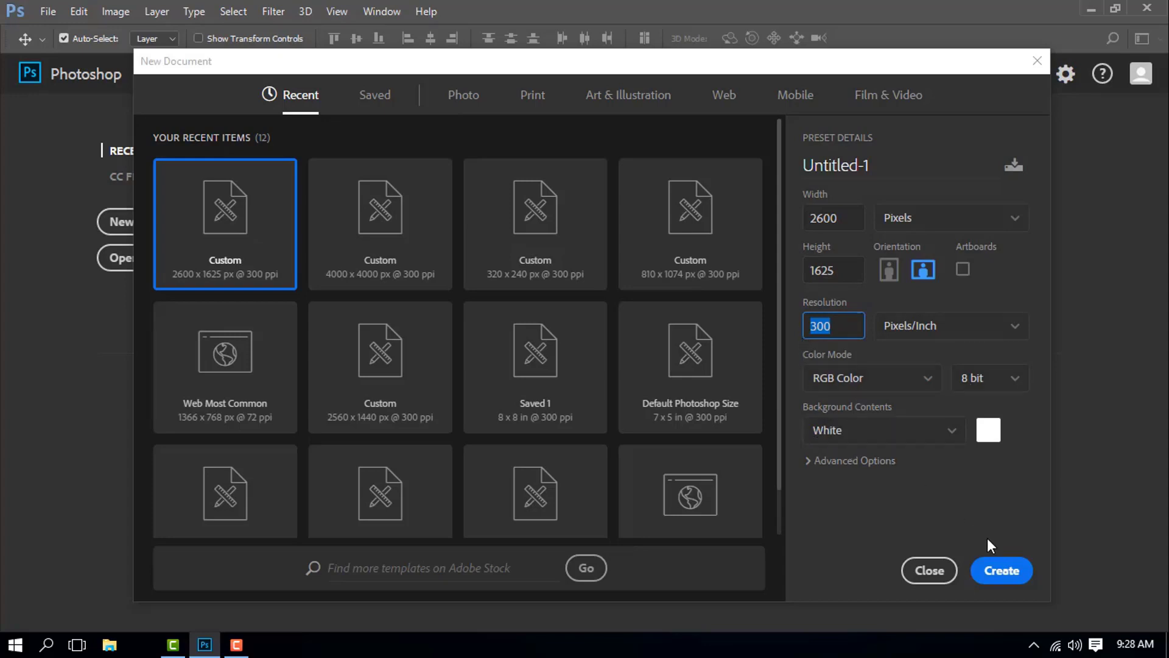
click(994, 570)
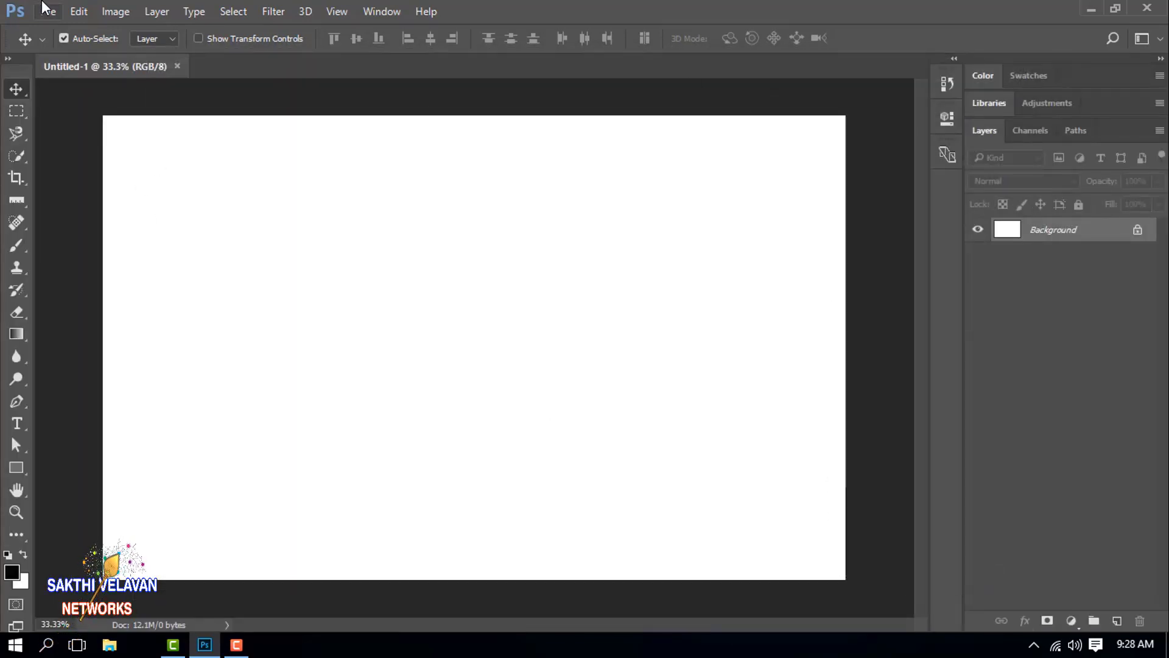
Open Grapes.jpg and Oranges.jpg together from the 06 Layers folder, browsing in Large icons view
click(52, 11)
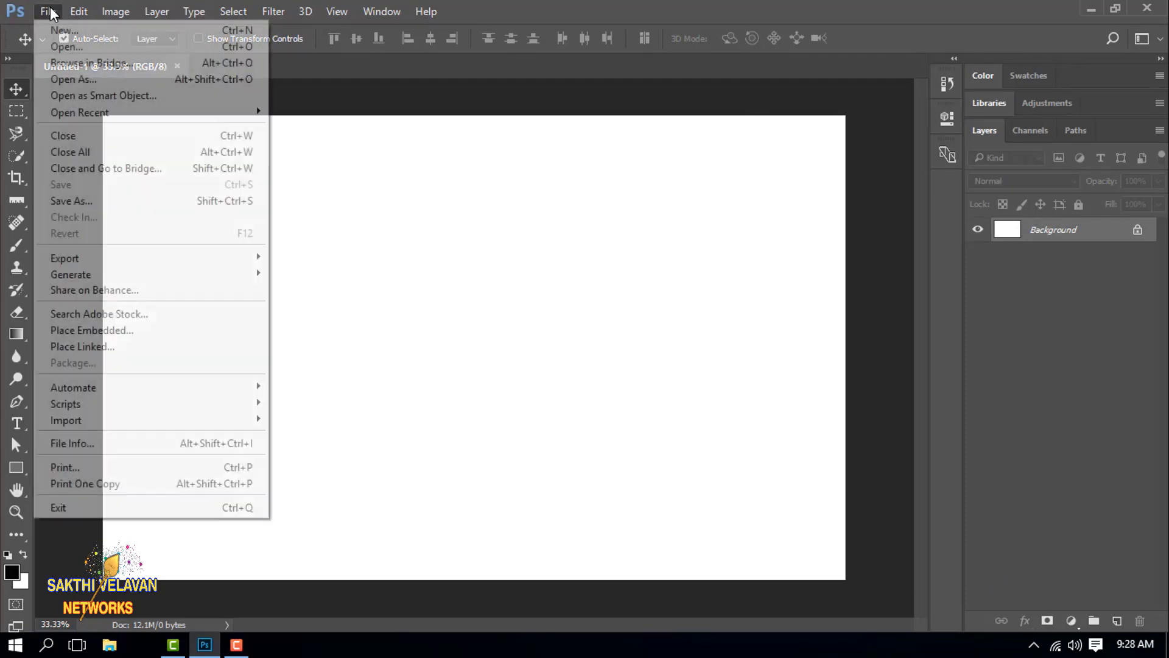
click(91, 44)
click(500, 71)
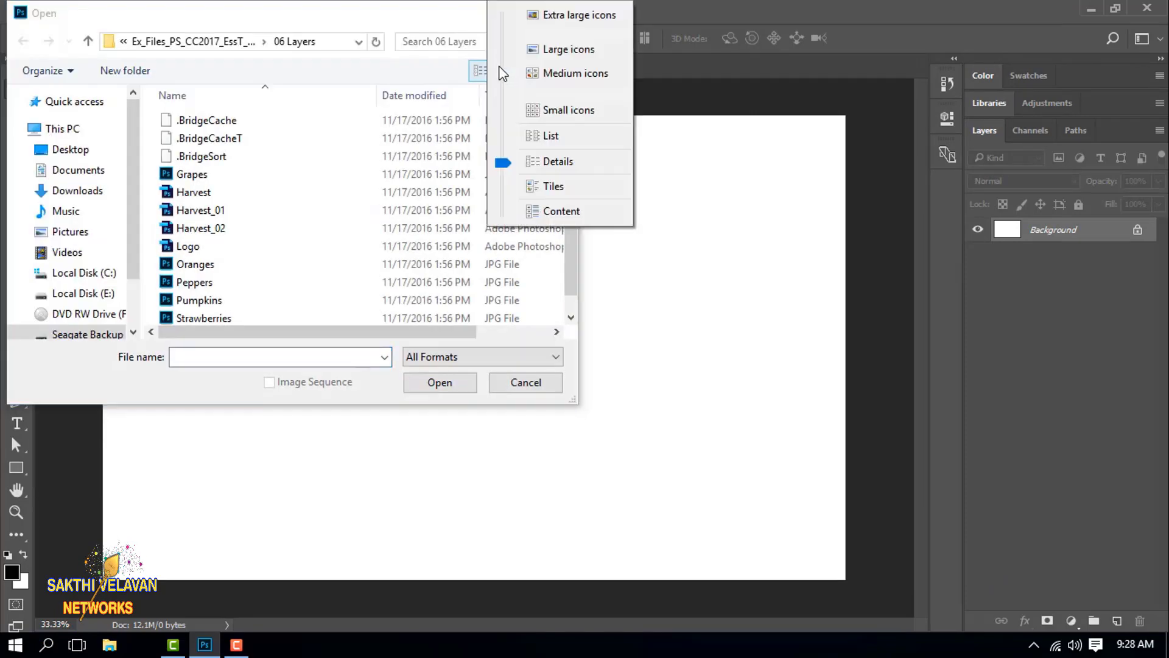
click(605, 49)
click(522, 163)
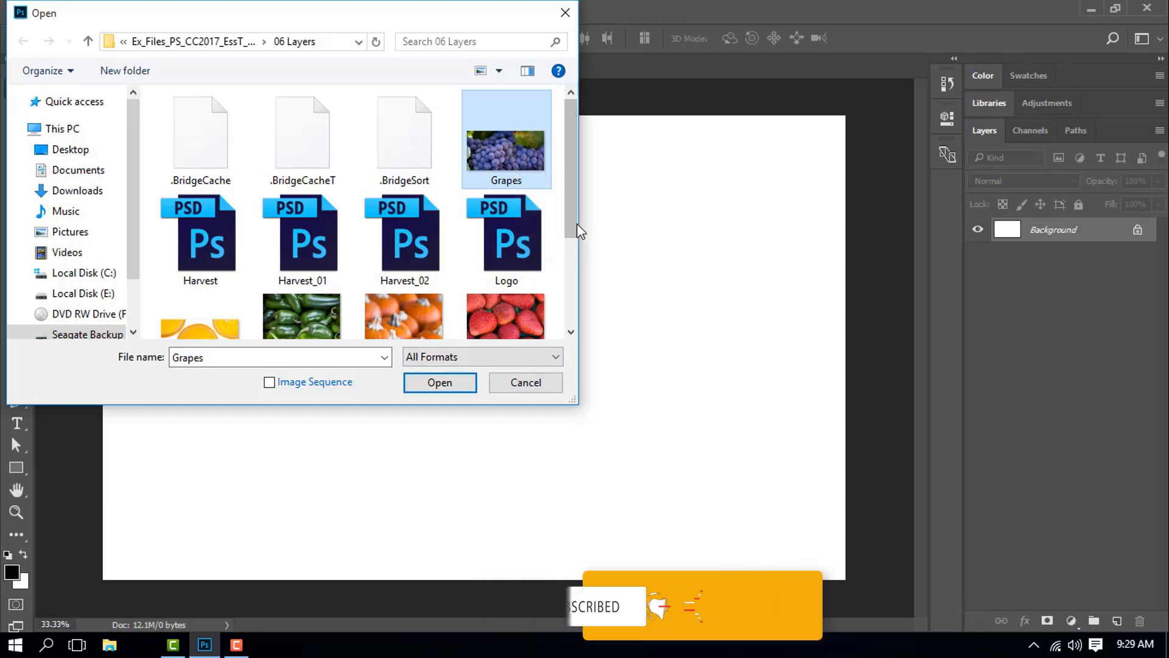
scroll(224, 263, down, 2)
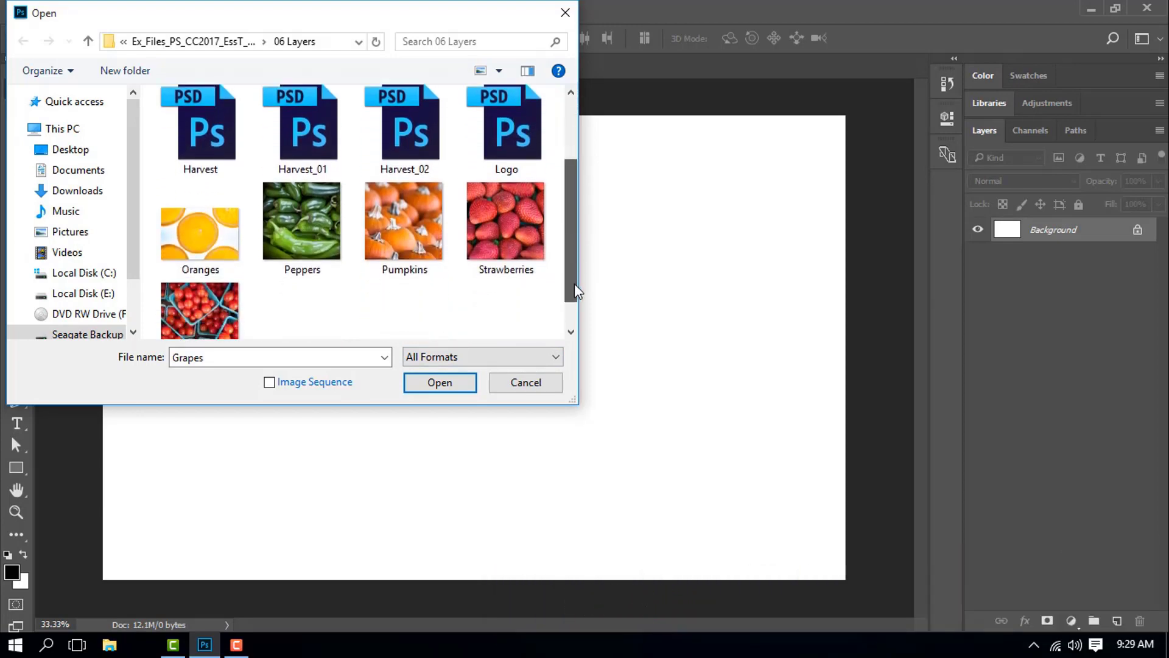
ctrl+click(206, 243)
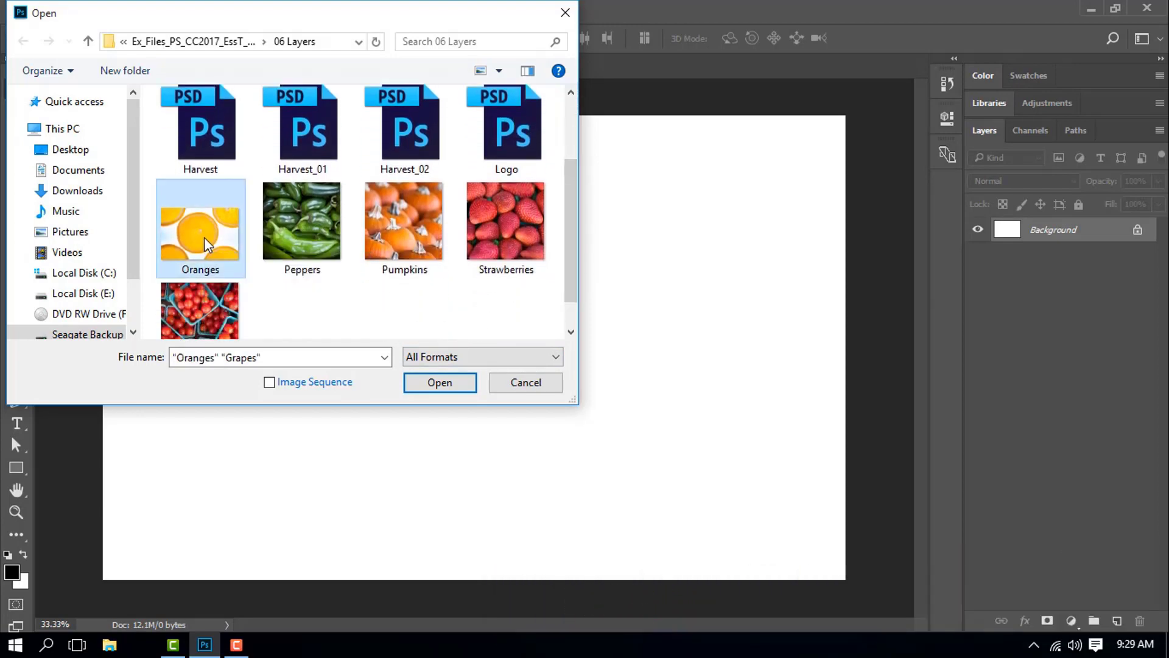
click(448, 391)
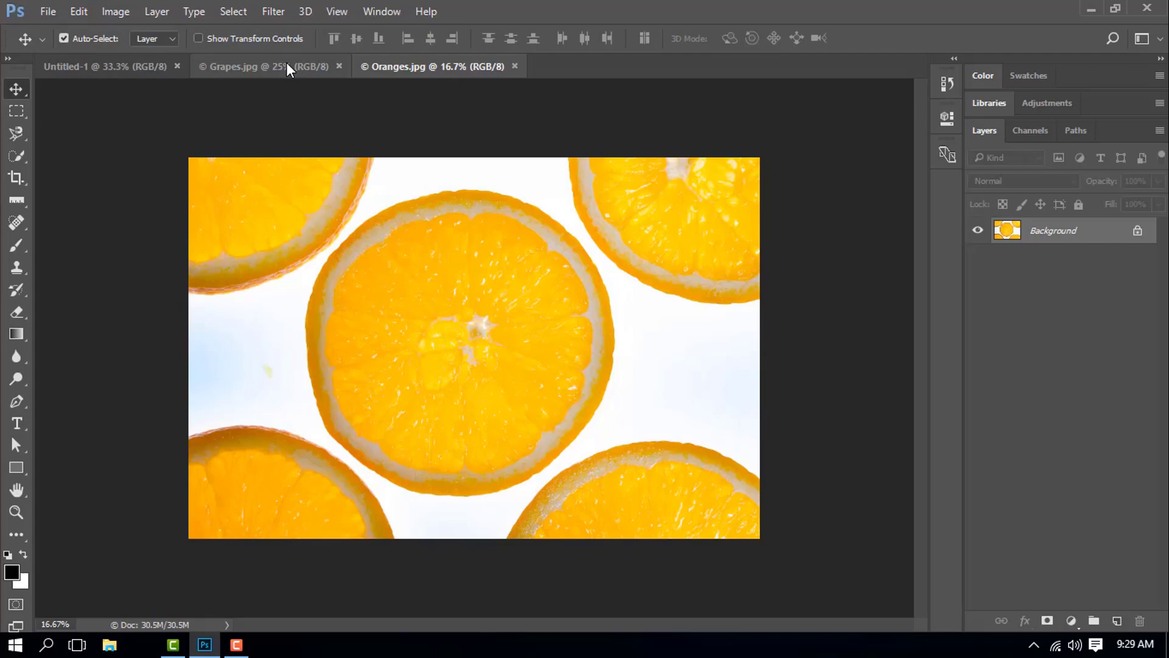
Switch among the Untitled-1, Grapes and Oranges tabs, ending on Oranges.jpg
click(252, 67)
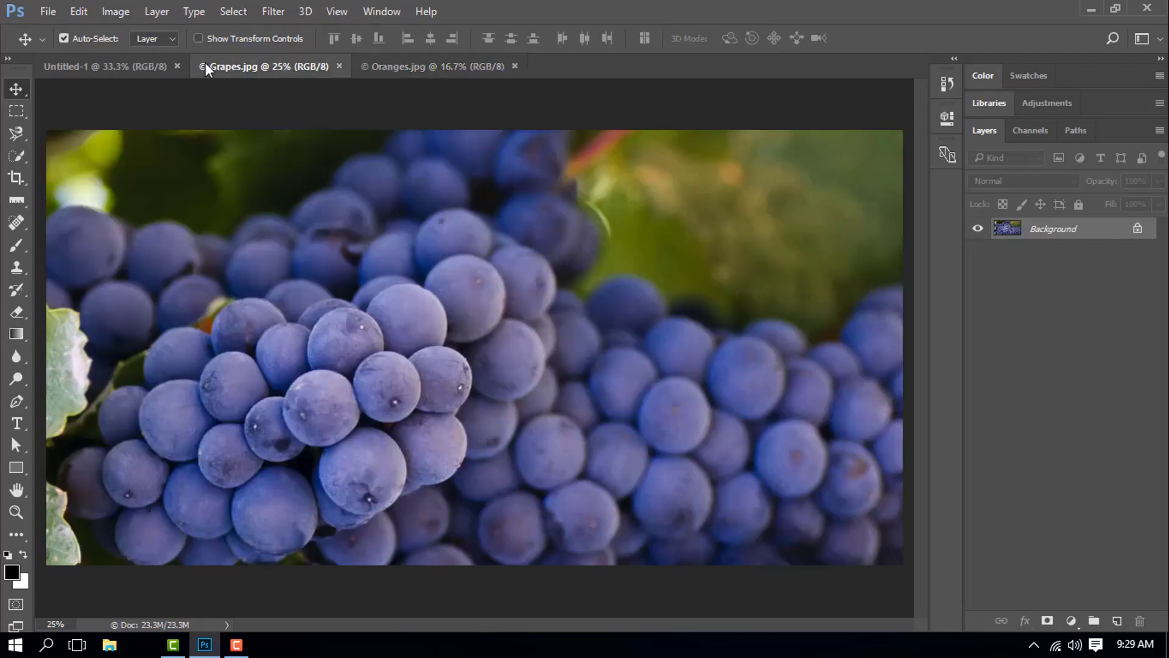
click(143, 70)
click(266, 67)
click(395, 67)
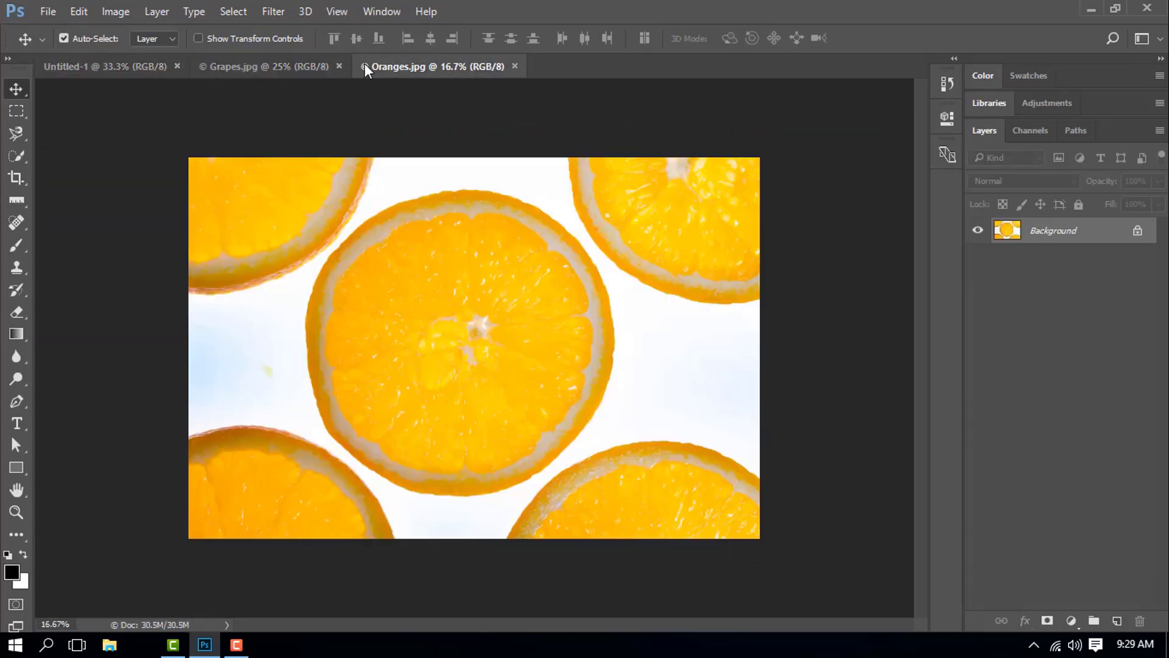
click(266, 67)
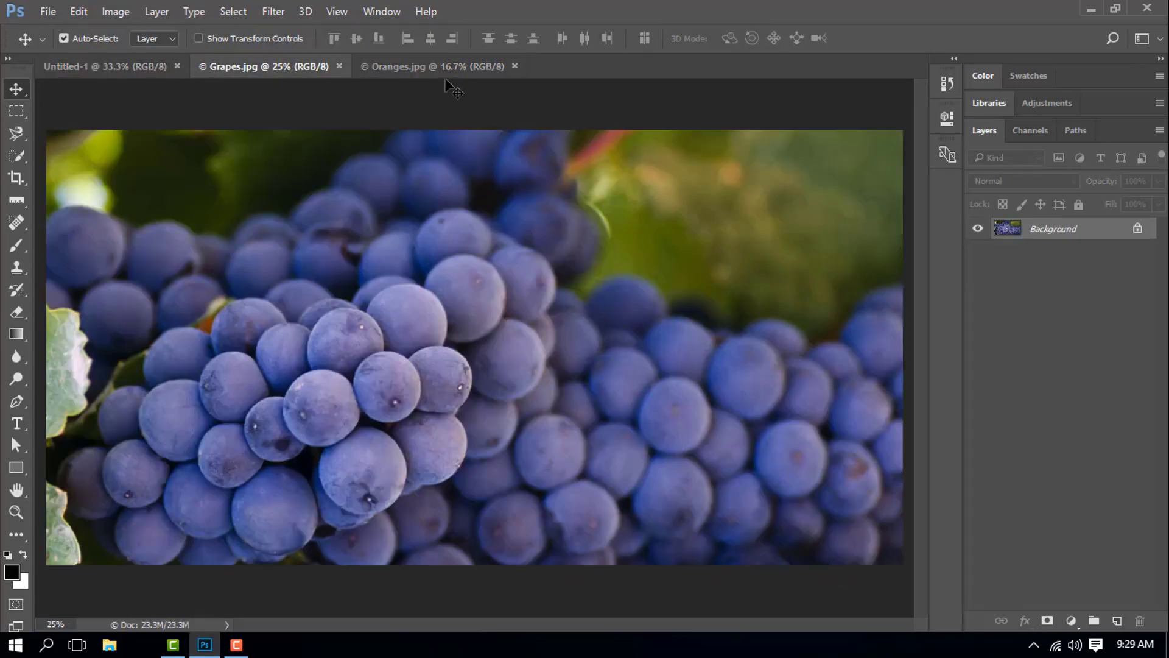
click(448, 70)
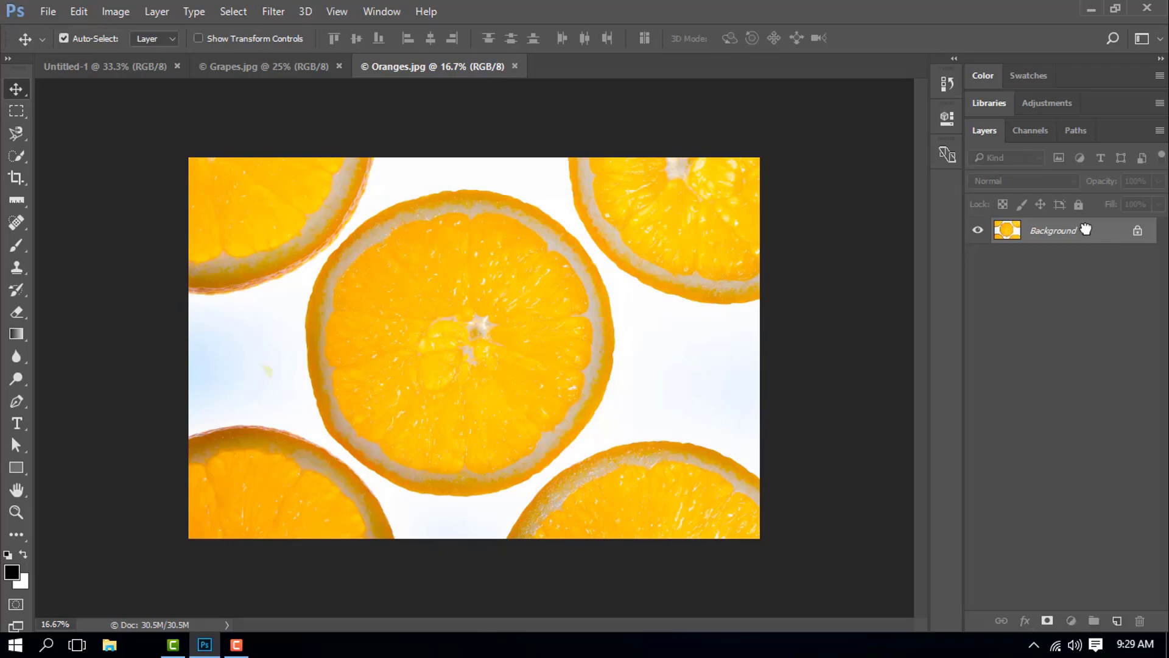
Drag the Oranges Background layer into Untitled-1 as Layer 1, then close Oranges.jpg
drag(1091, 235, 496, 262)
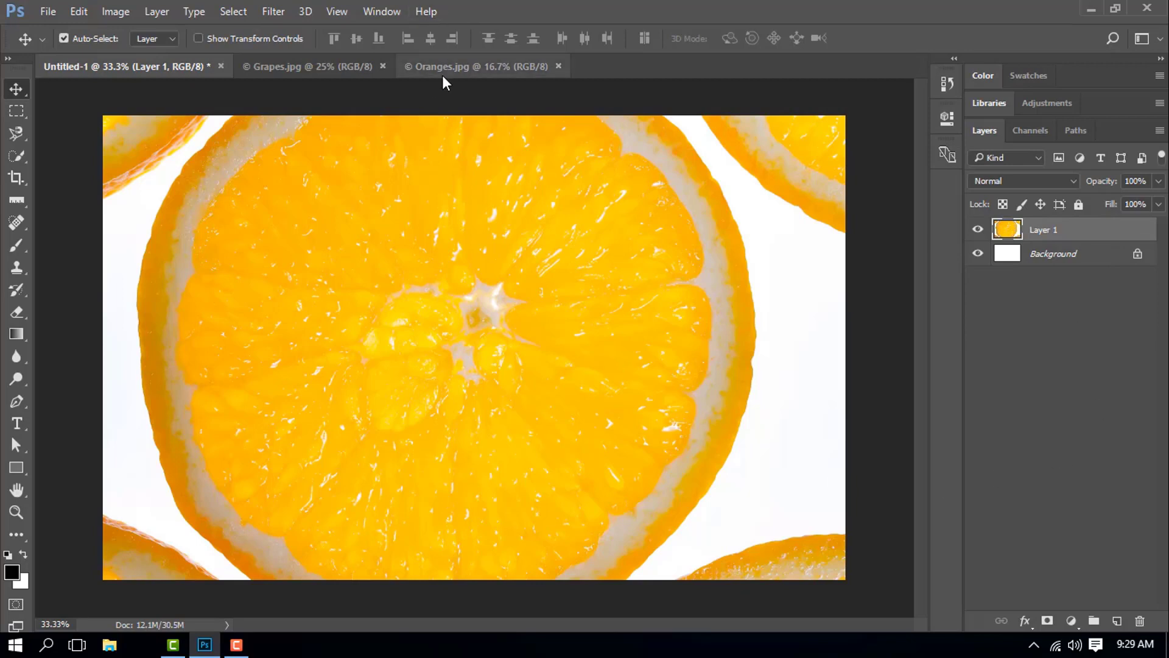
click(558, 66)
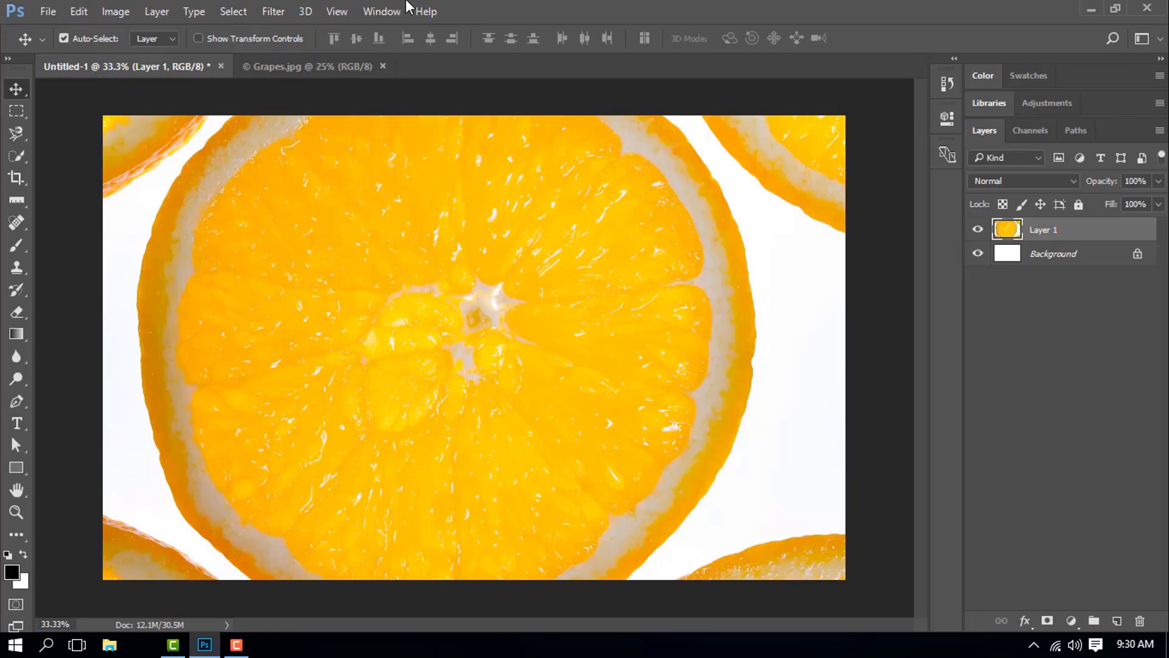
Tile Untitled-1 and Grapes.jpg side by side with Window > Arrange > Tile, making Grapes active
click(393, 11)
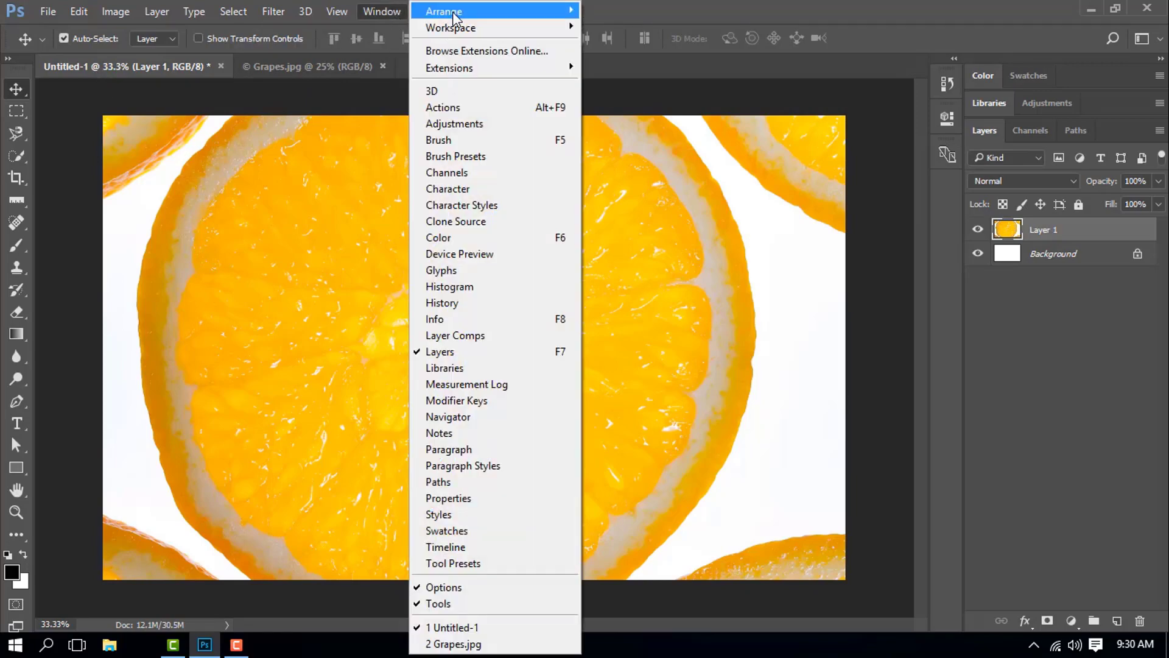
mouse_move(484, 12)
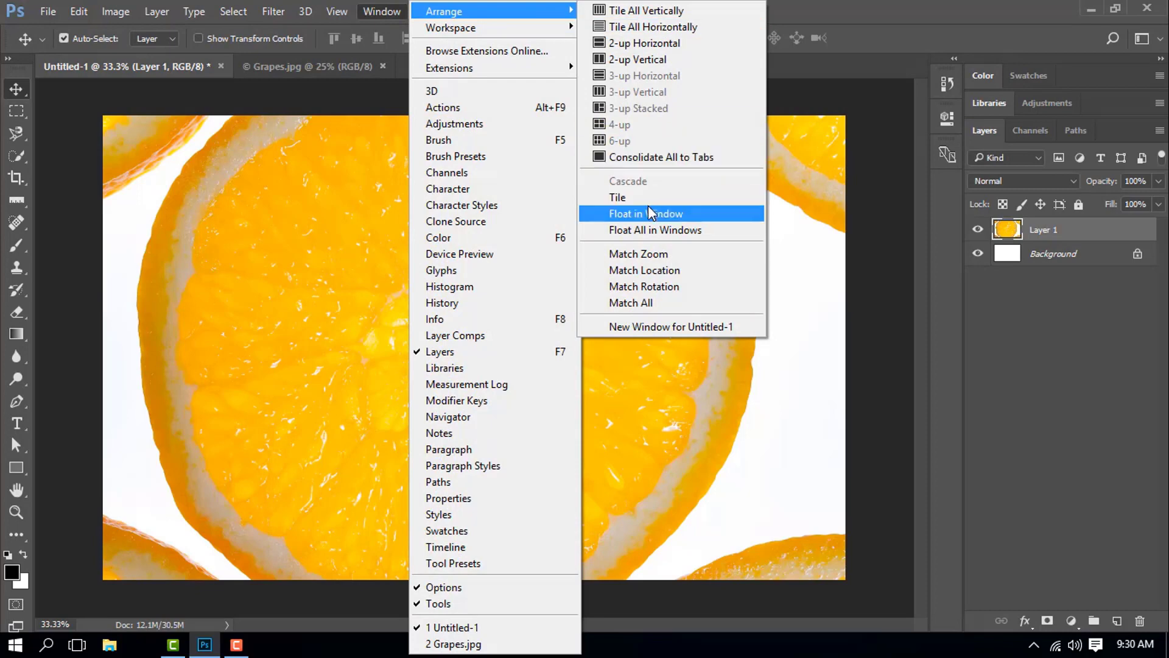
click(670, 196)
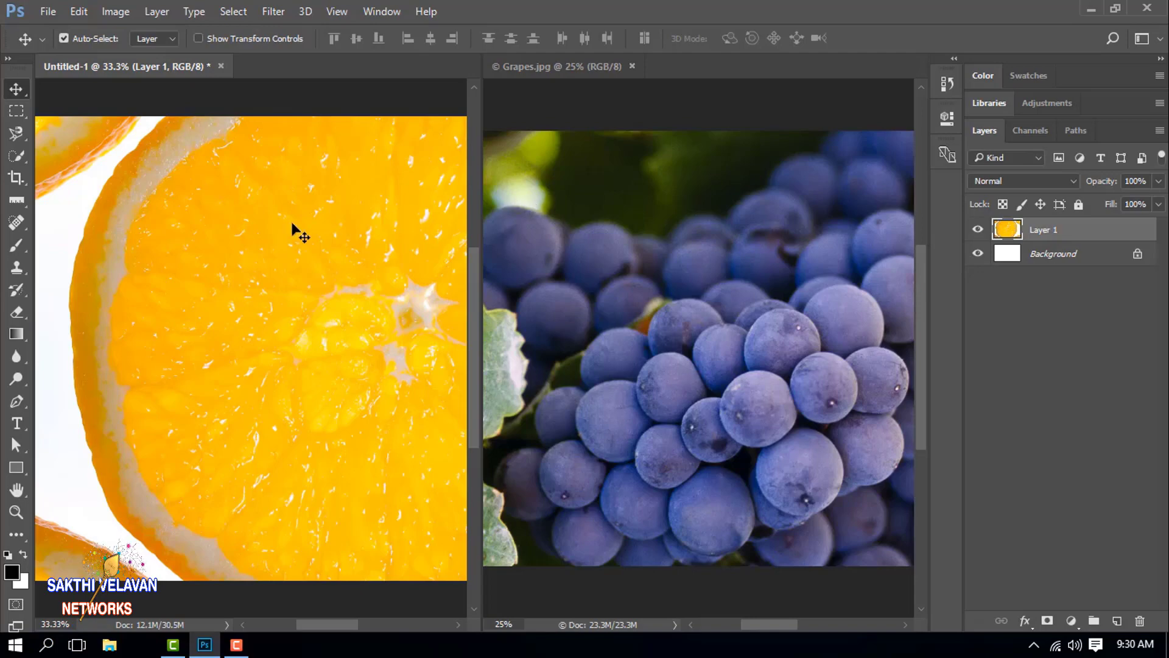
click(539, 69)
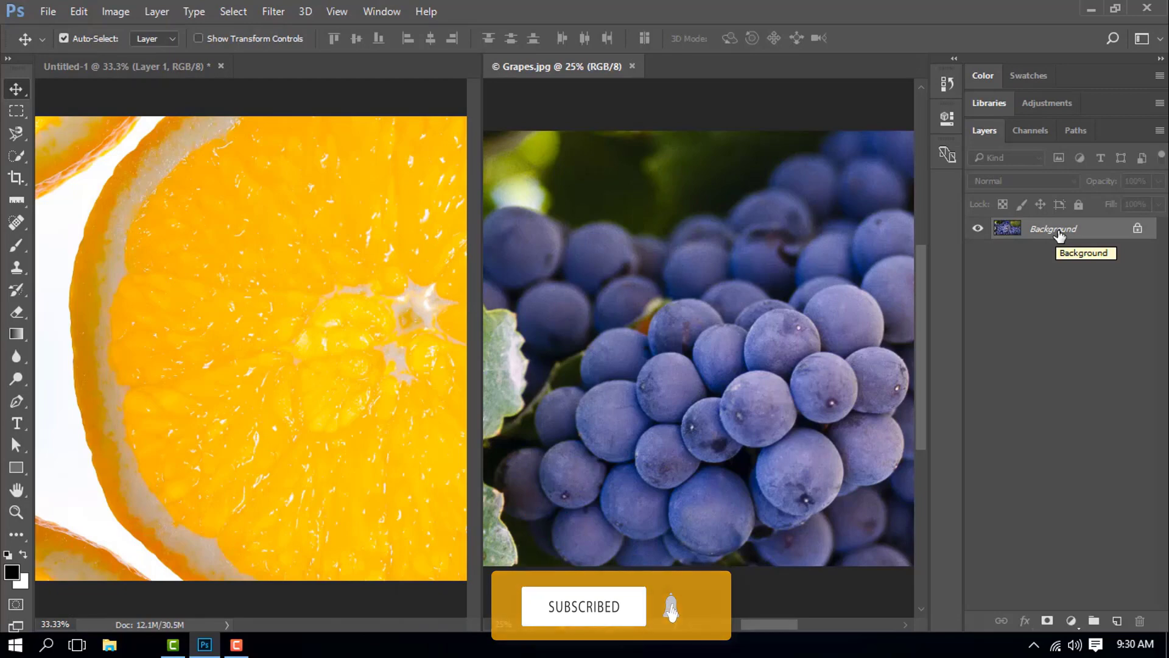
Drag the Grapes Background layer into the Untitled-1 window, where it lands as Layer 2
drag(1059, 235, 230, 281)
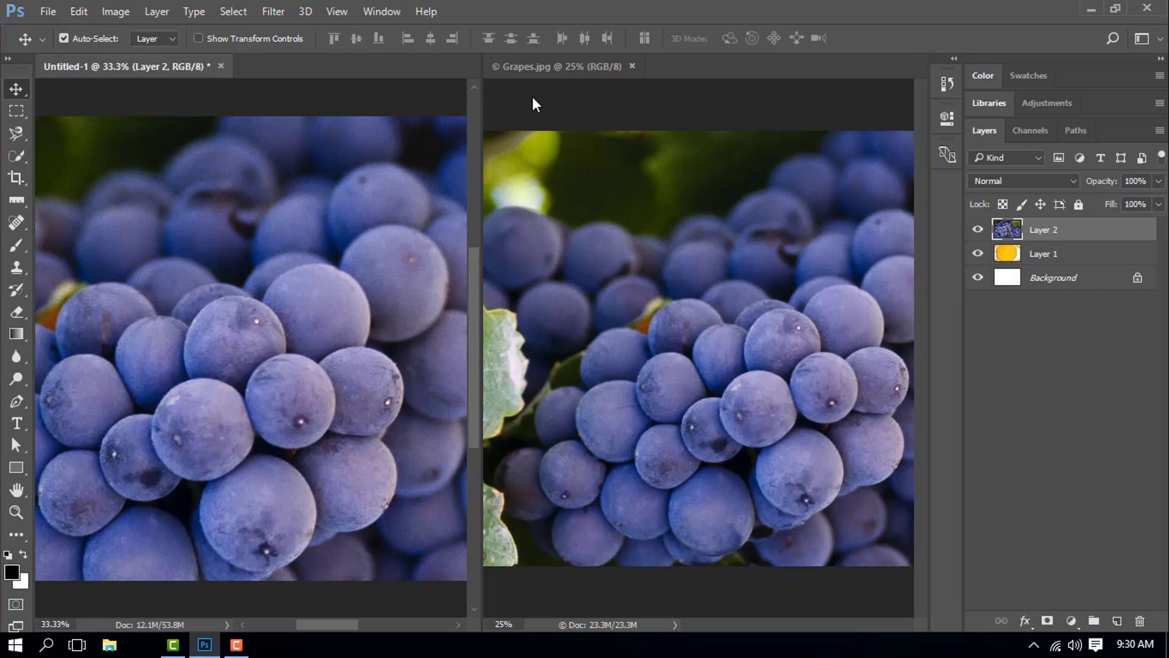
Close Grapes.jpg, then unlock Untitled-1's Background layer so it becomes Layer 0
click(633, 71)
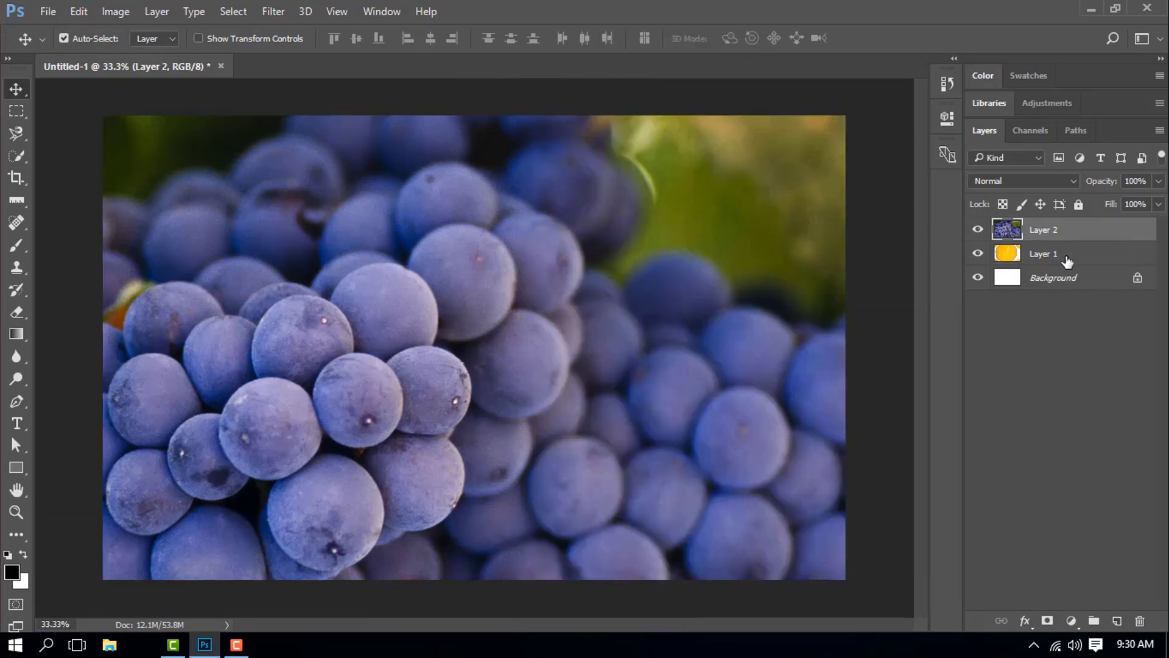
click(1067, 259)
click(1072, 282)
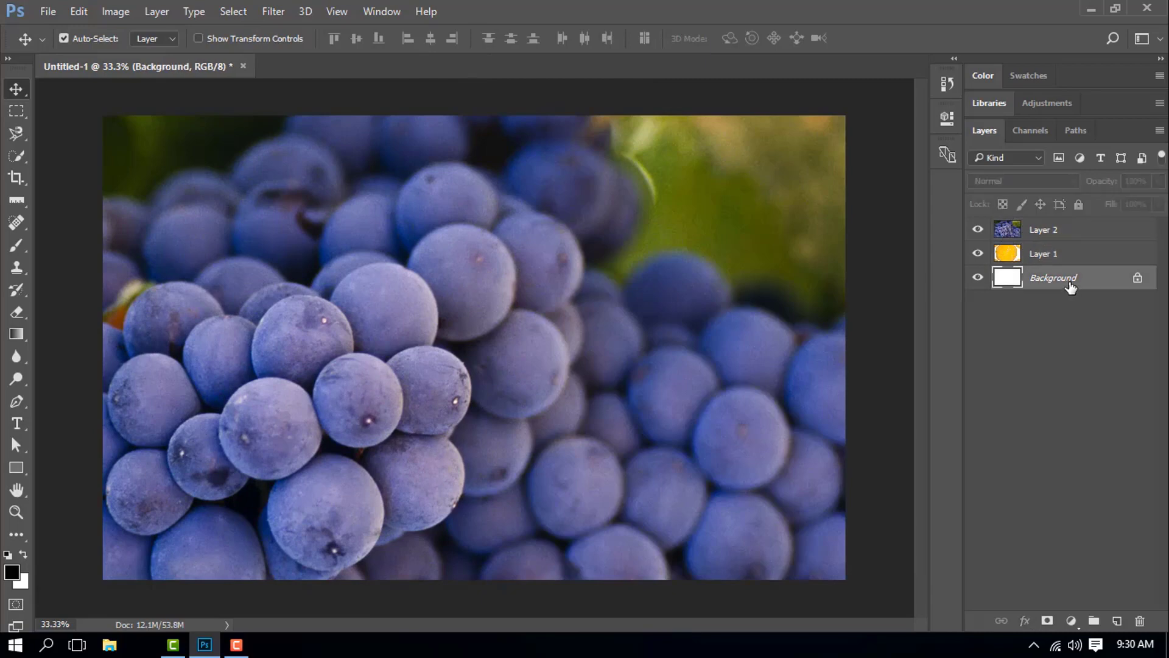
click(1077, 254)
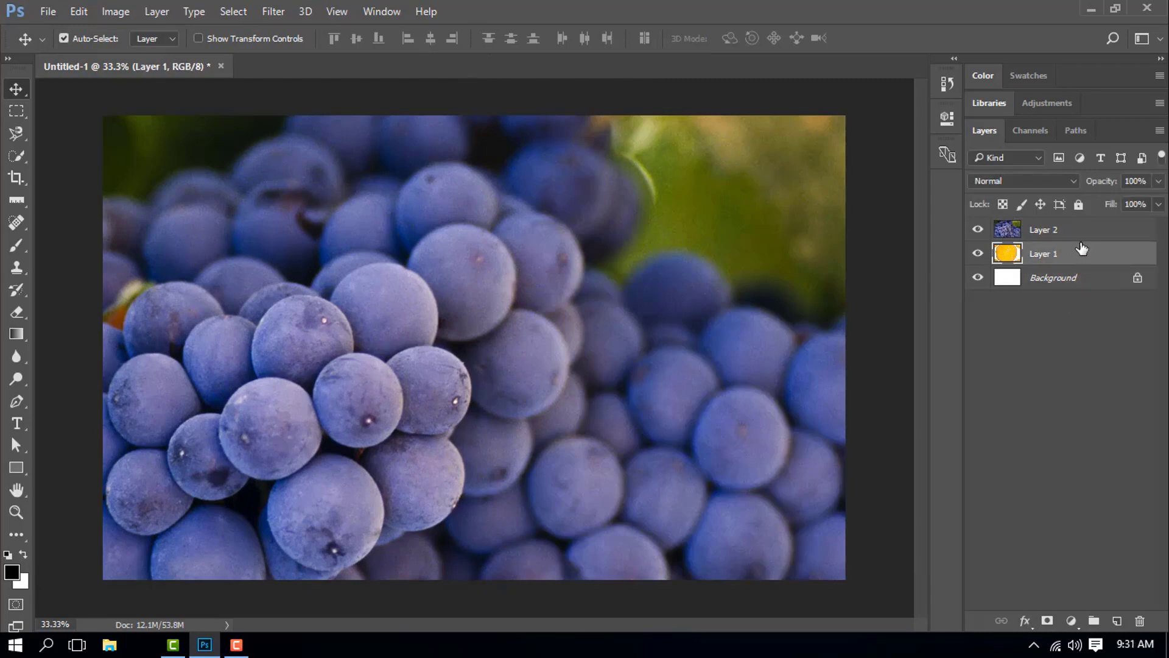
click(1083, 238)
click(1108, 278)
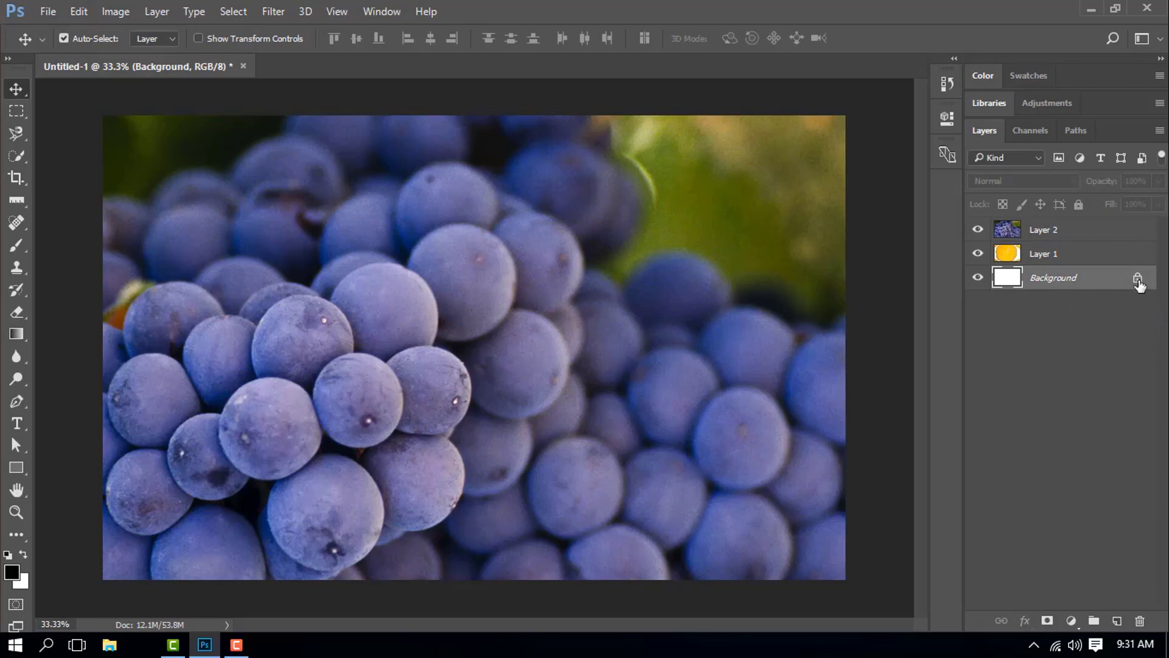
click(1138, 280)
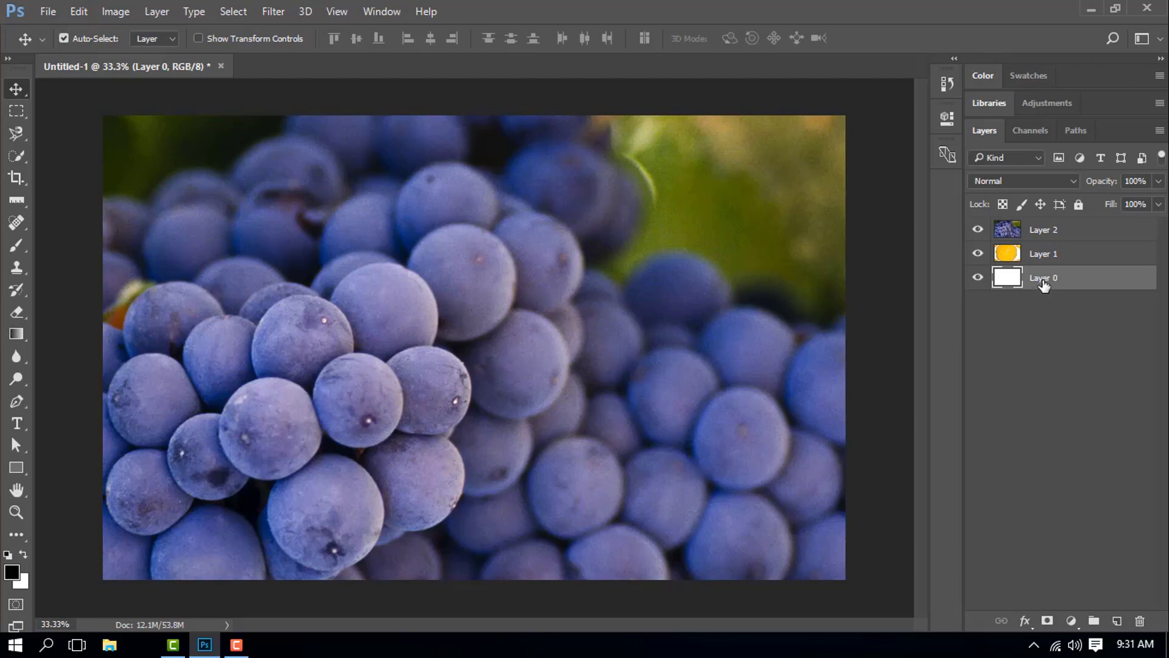
Rename Layer 0, Layer 1 and Layer 2 to white, orange and grape, then hide grape
double_click(1043, 280)
text(white)
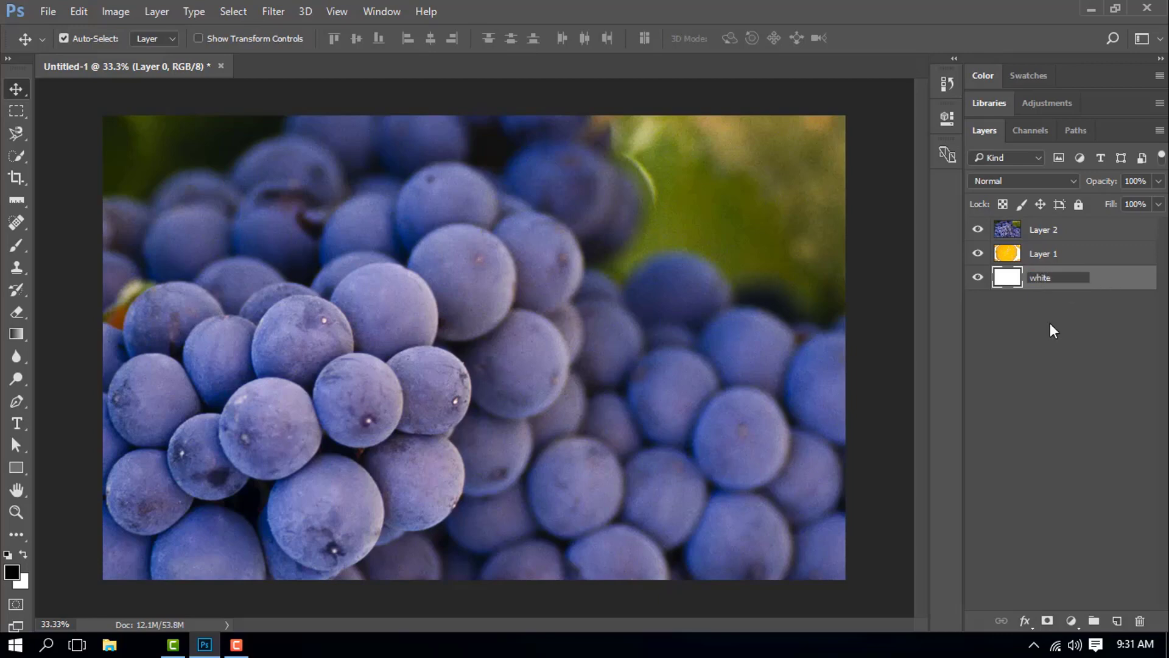
click(1011, 378)
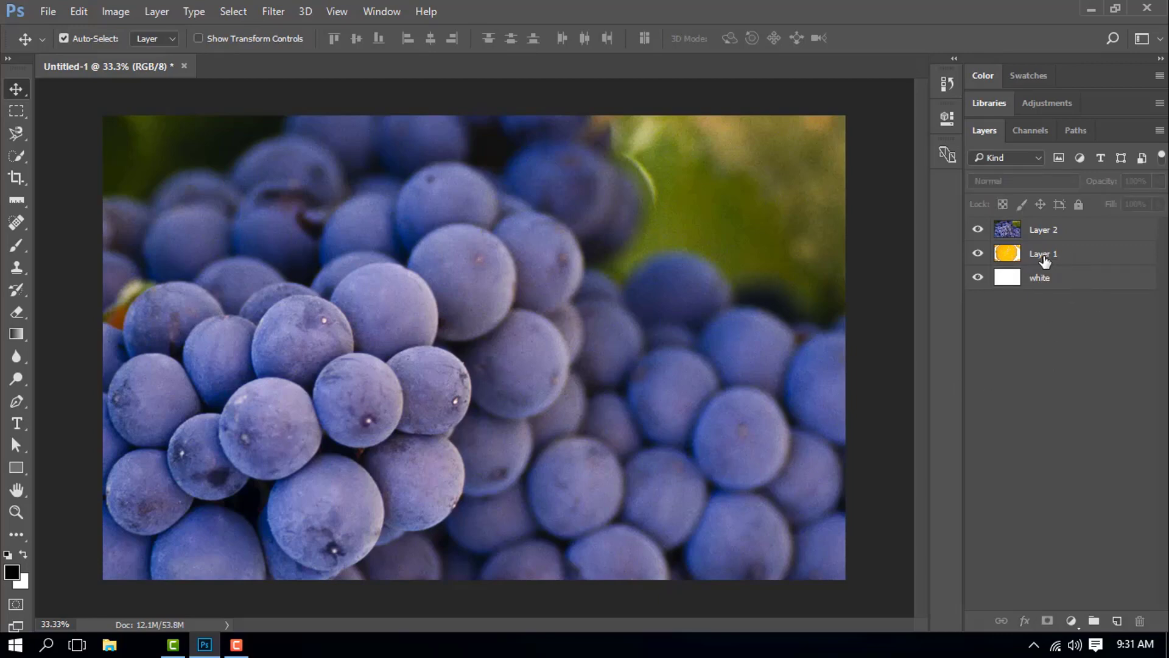
double_click(1046, 255)
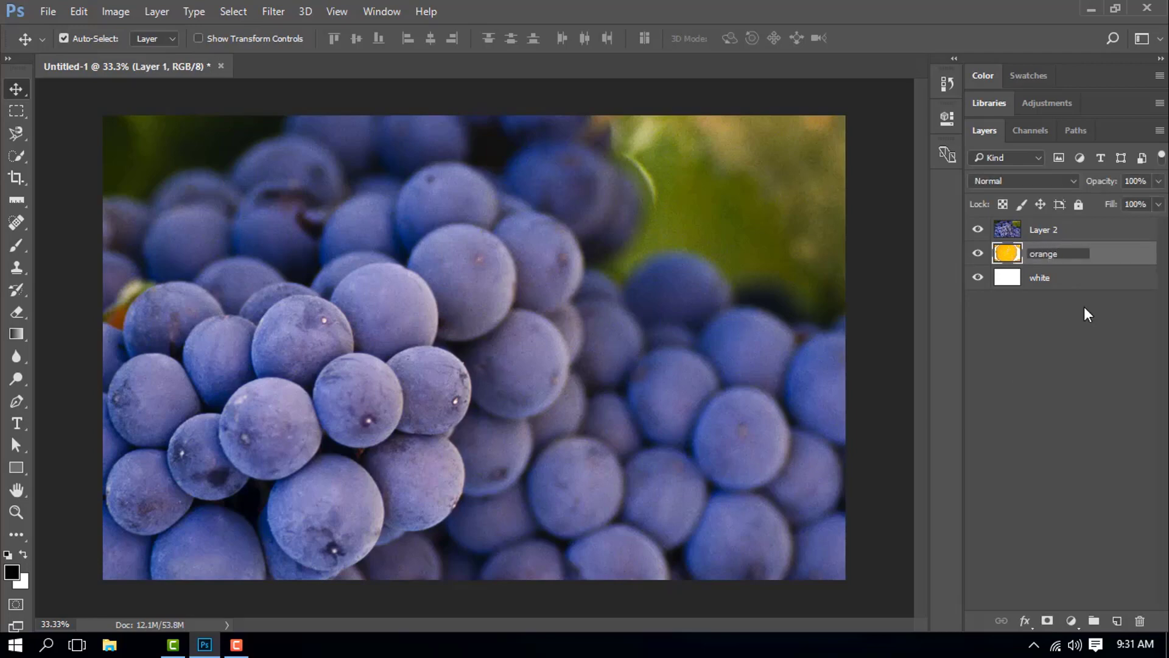
click(1084, 332)
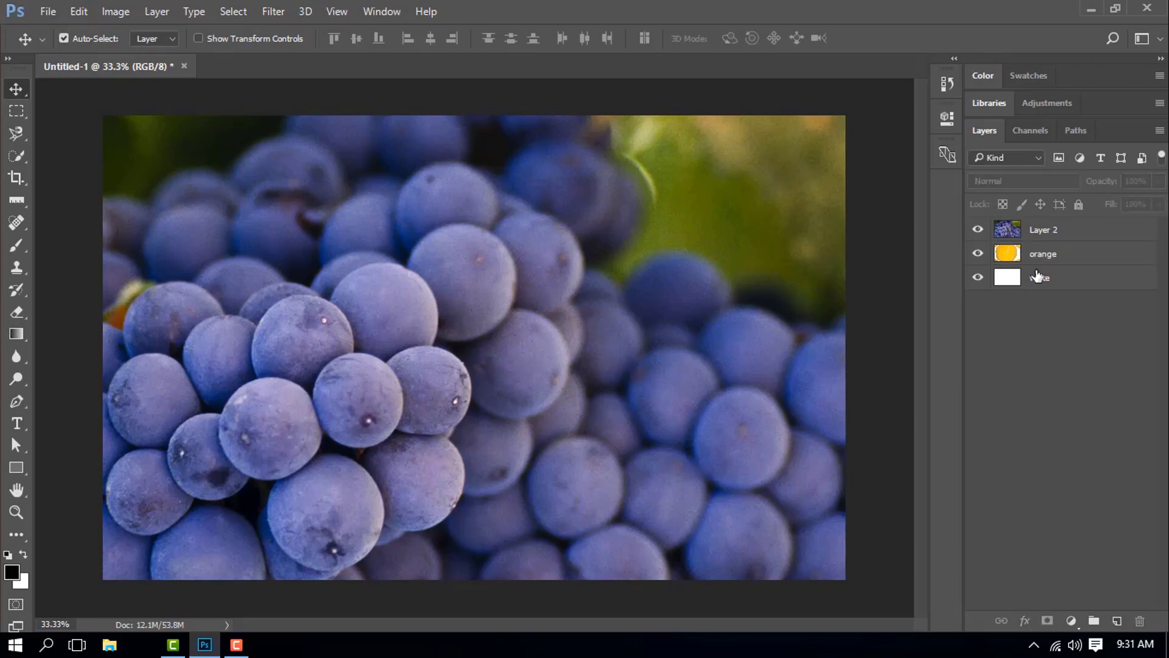
double_click(1040, 231)
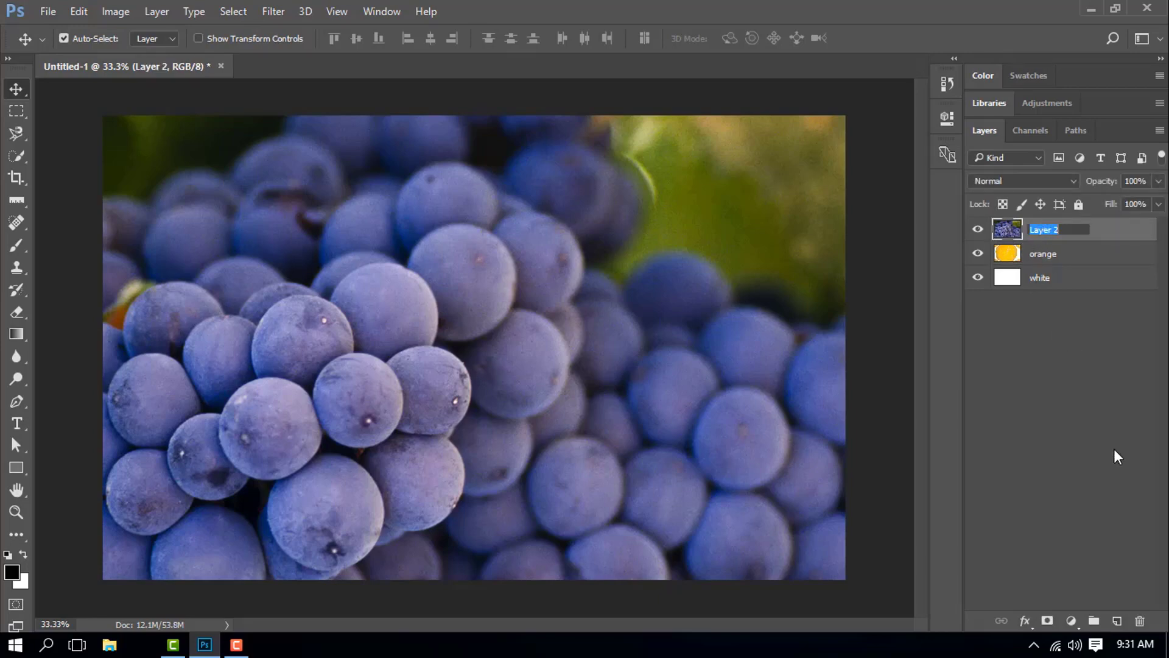
text(grape)
click(1046, 372)
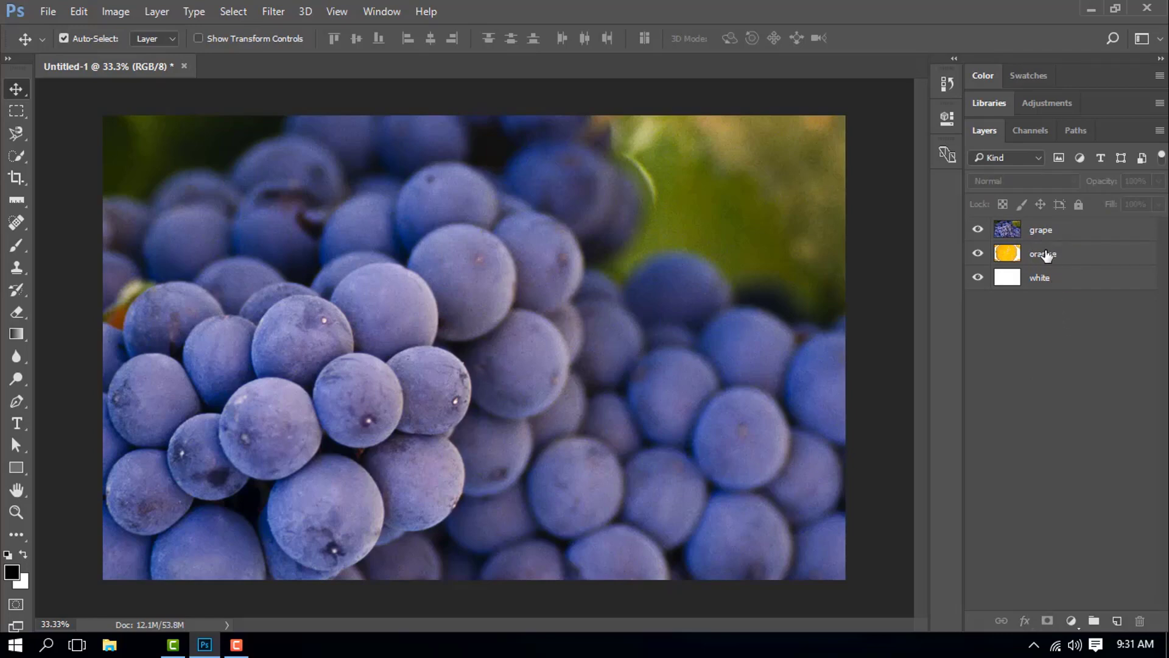
click(978, 231)
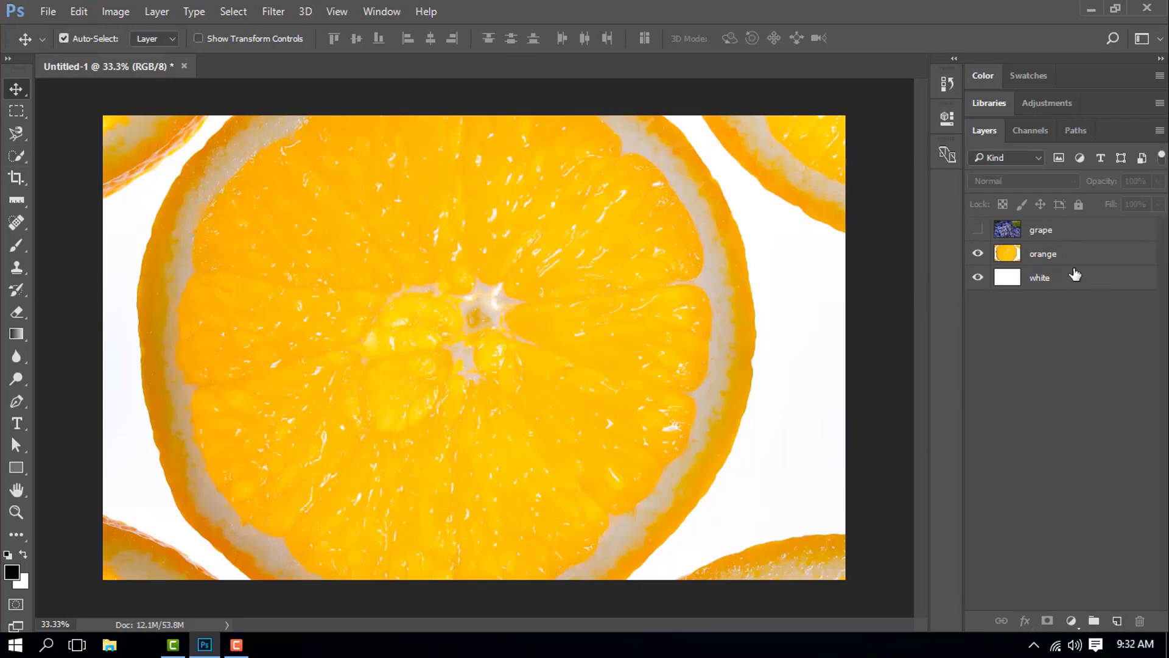
Toggle the orange and white layers off and back on, then turn the grape layer's visibility on
click(977, 253)
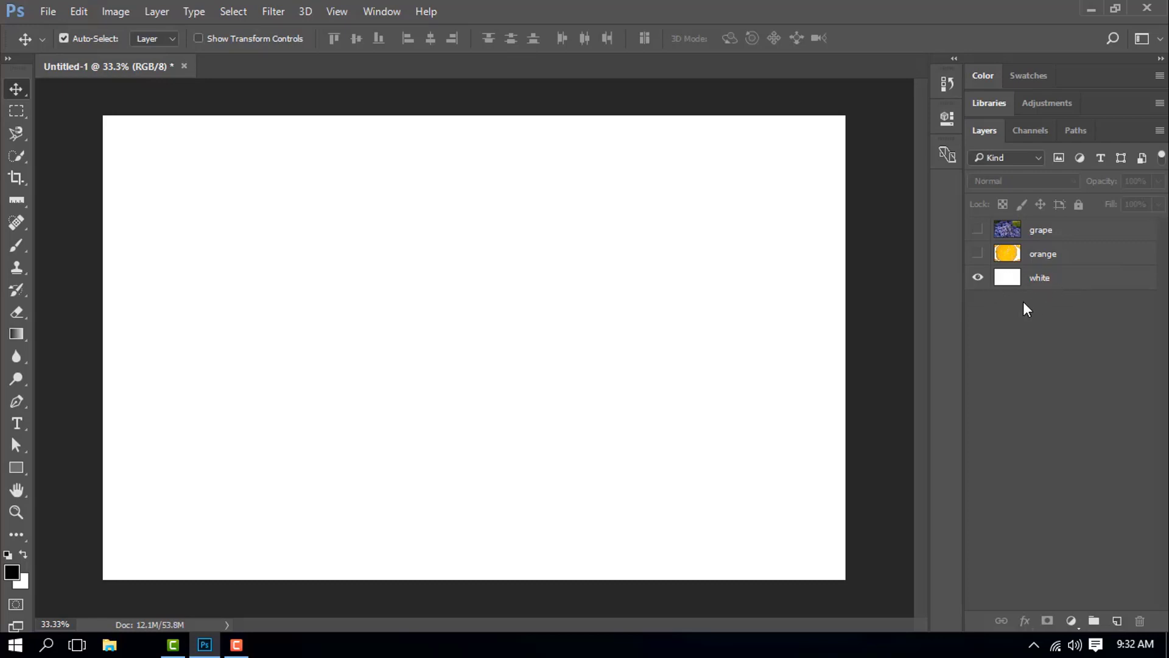
click(978, 278)
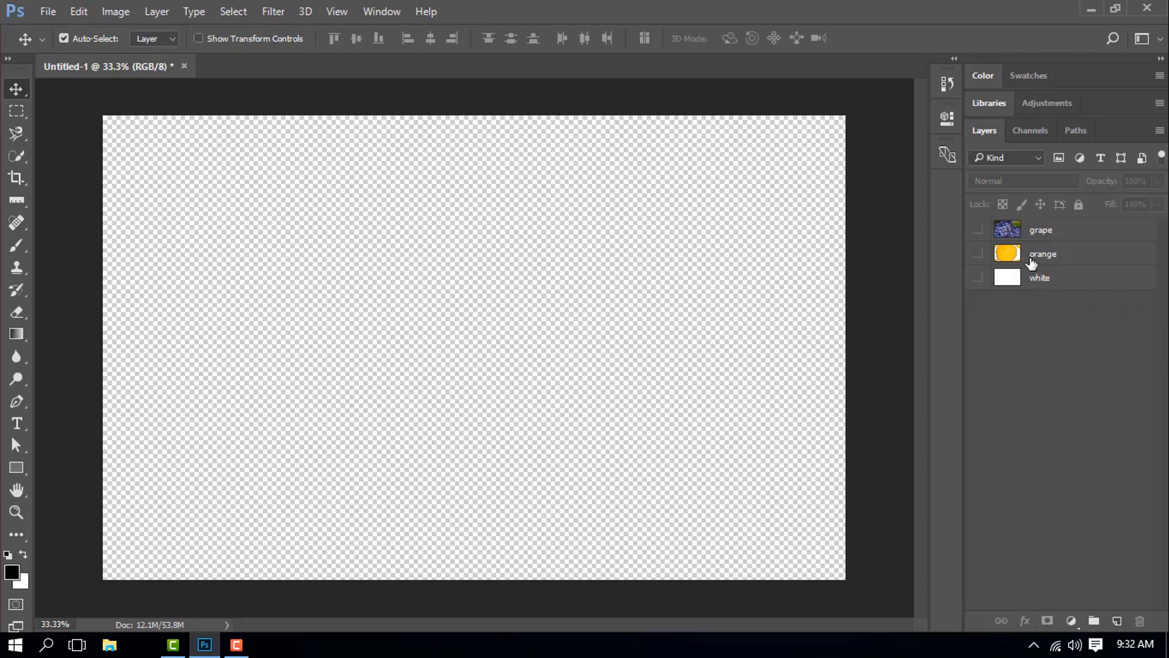
click(978, 278)
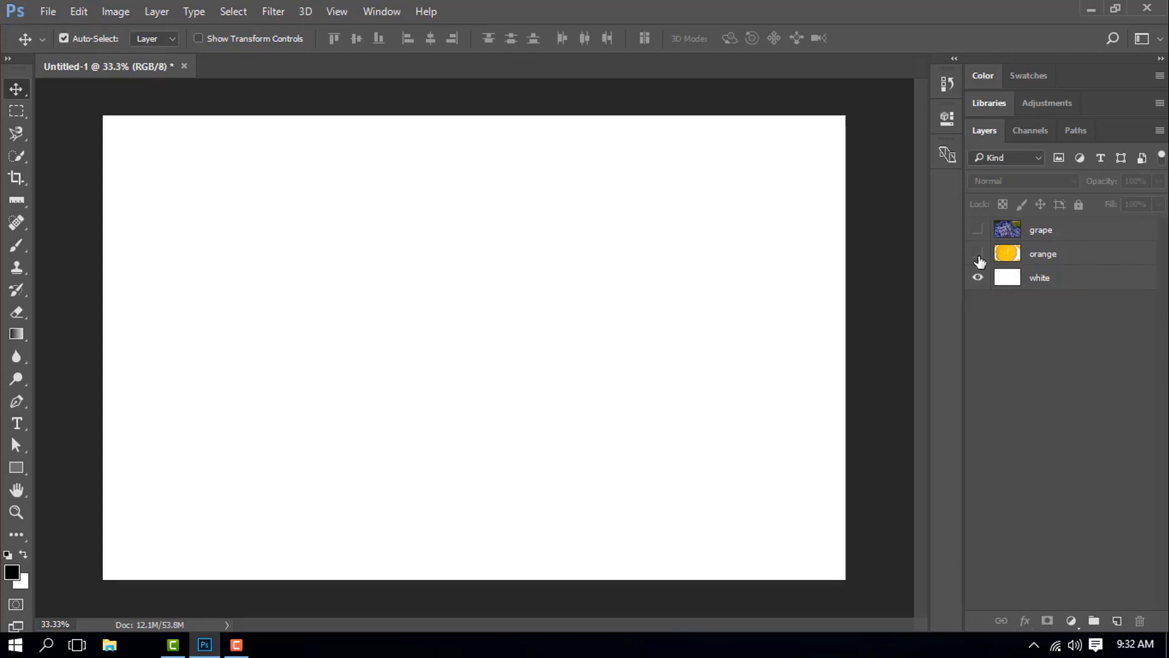
click(978, 254)
click(979, 231)
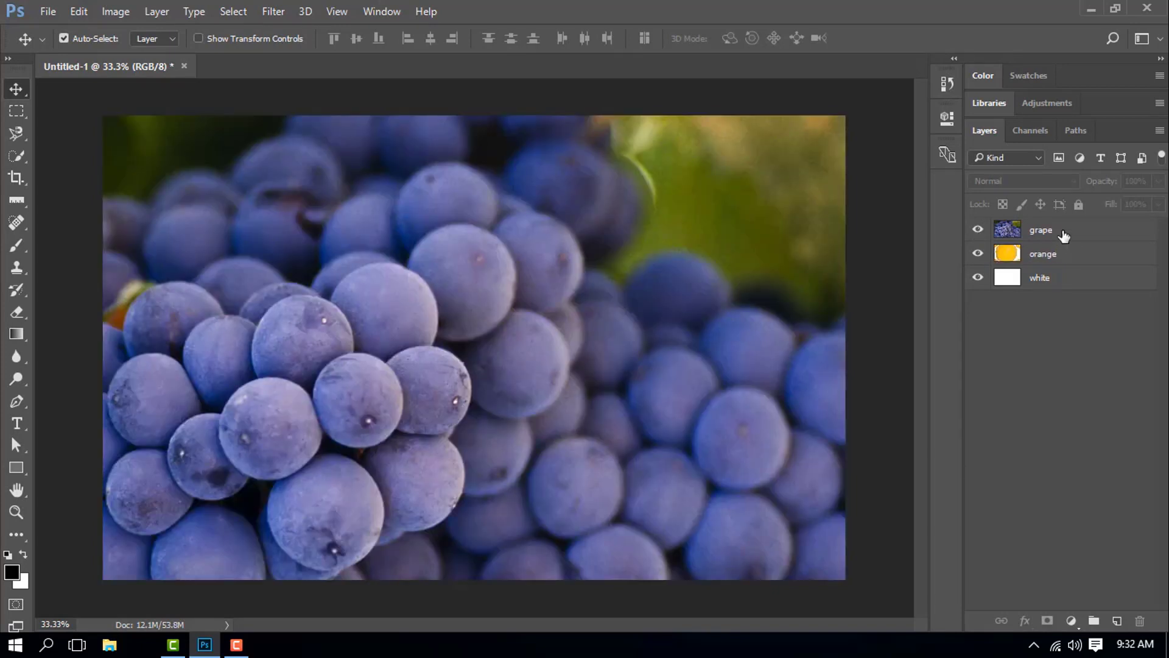
Add a horizontal guide at 50% through View > New Guide
click(338, 11)
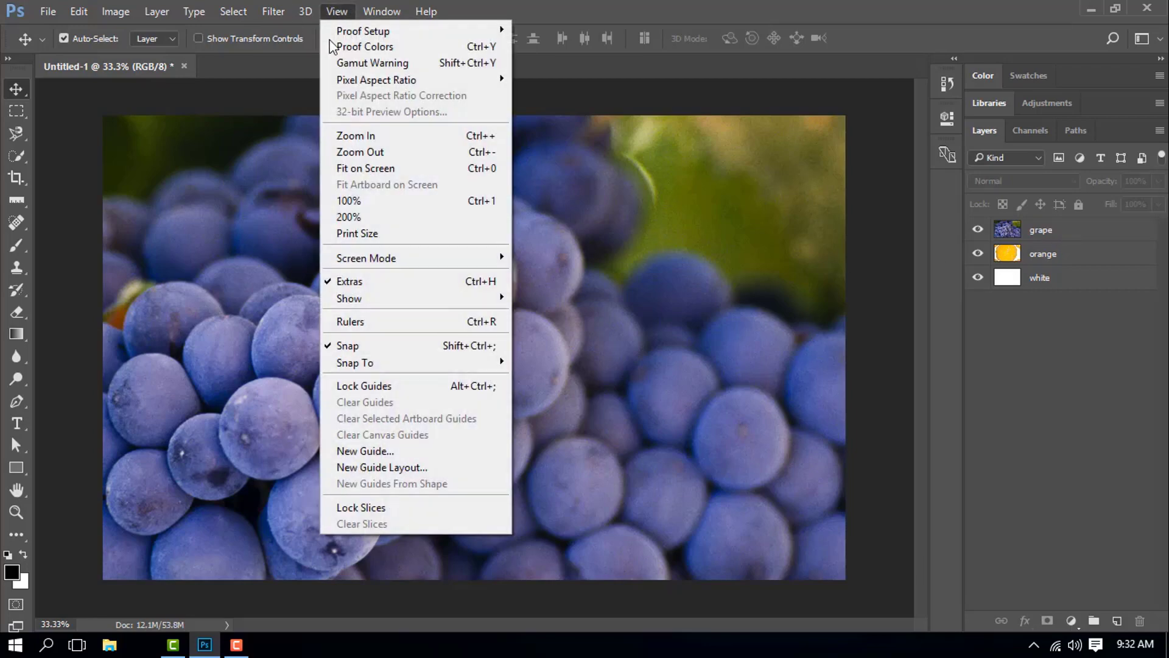
click(409, 452)
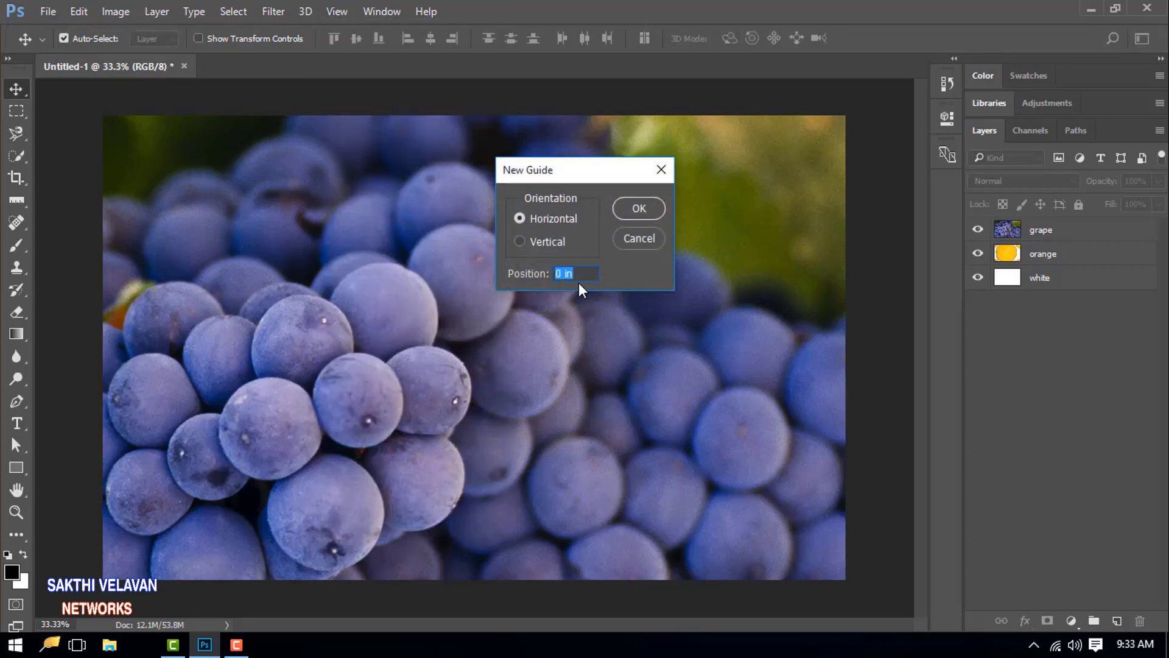
text(5)
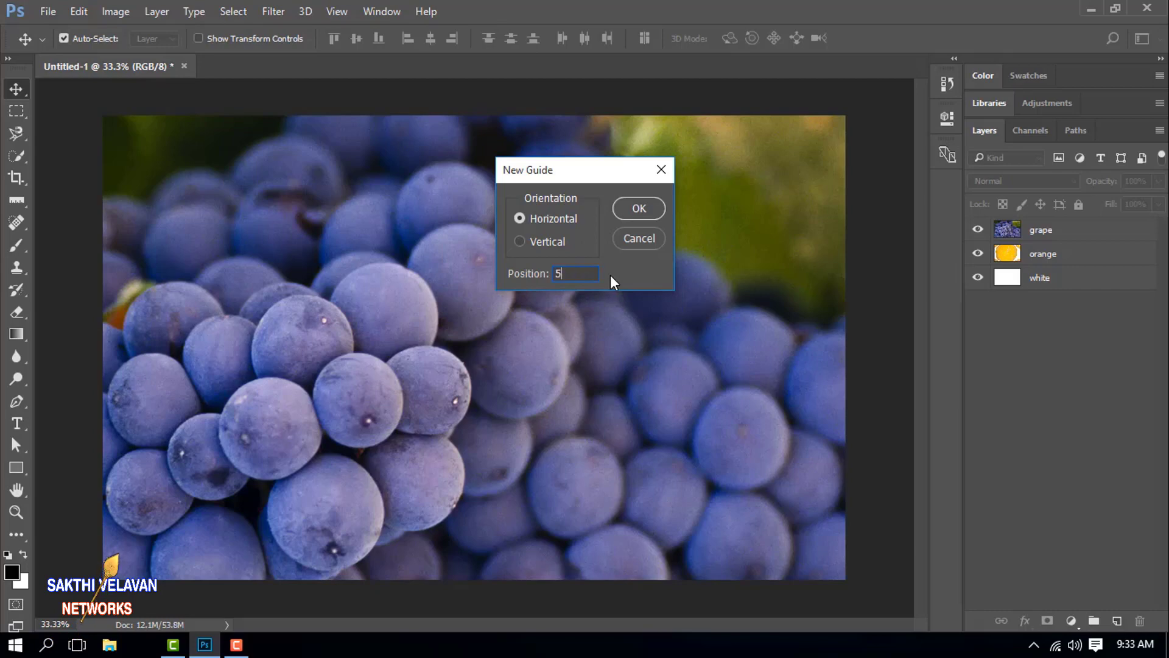
text(0)
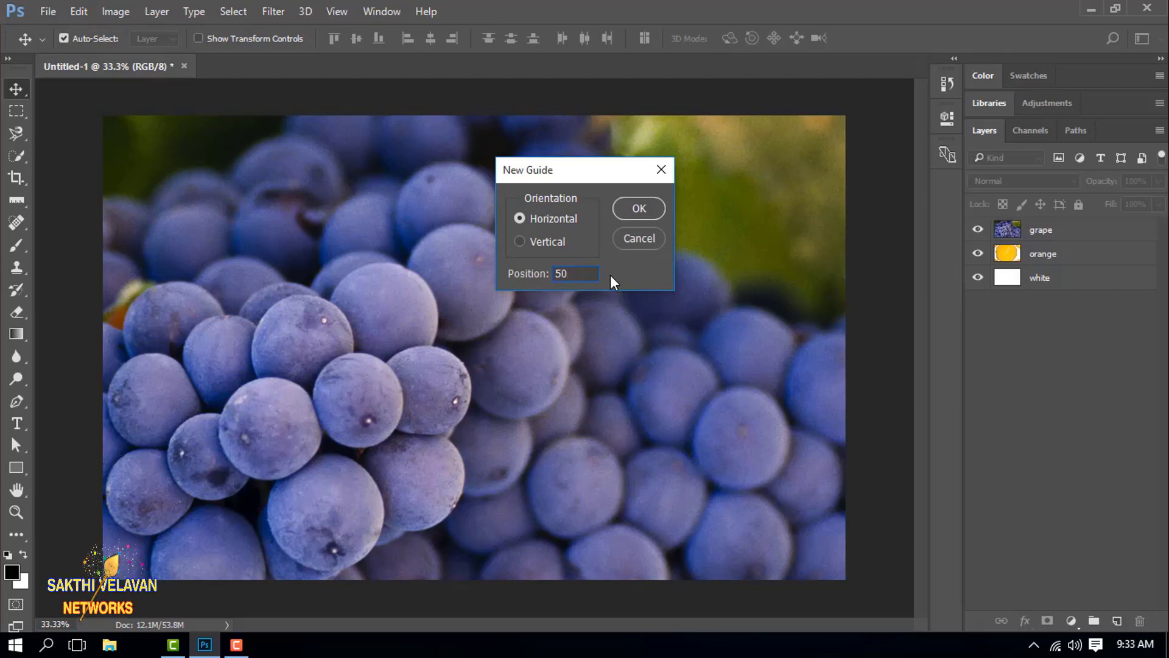
text(%)
click(639, 209)
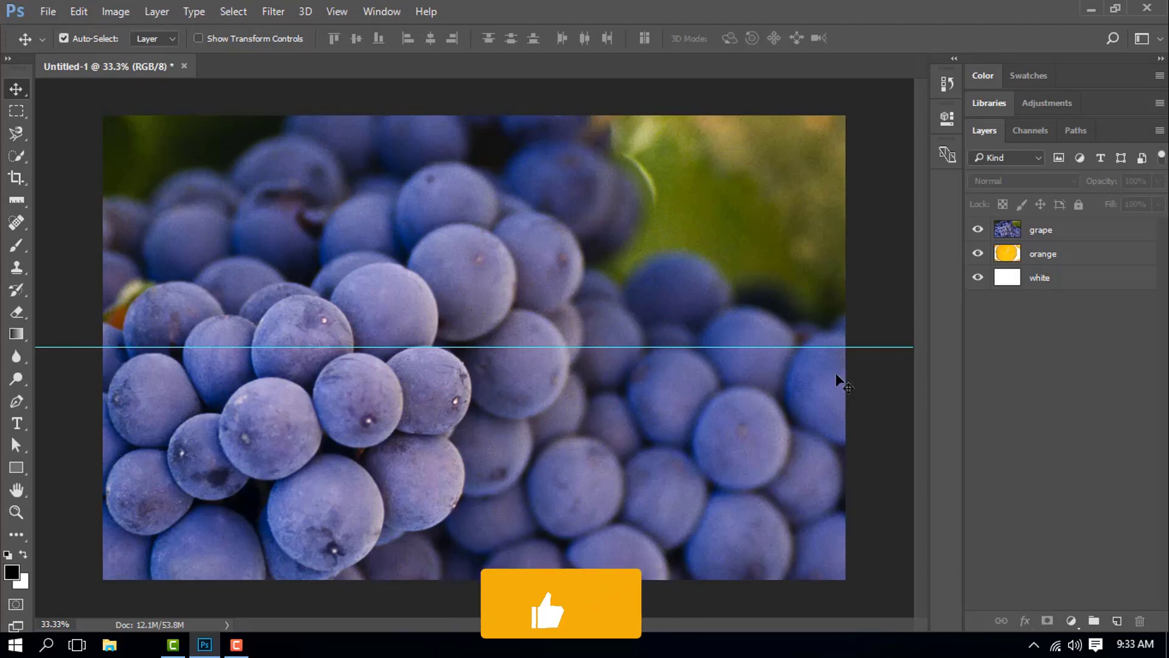
Scale the grape layer down to about 83% of its original size, first to 91%, then to 83%
click(1096, 233)
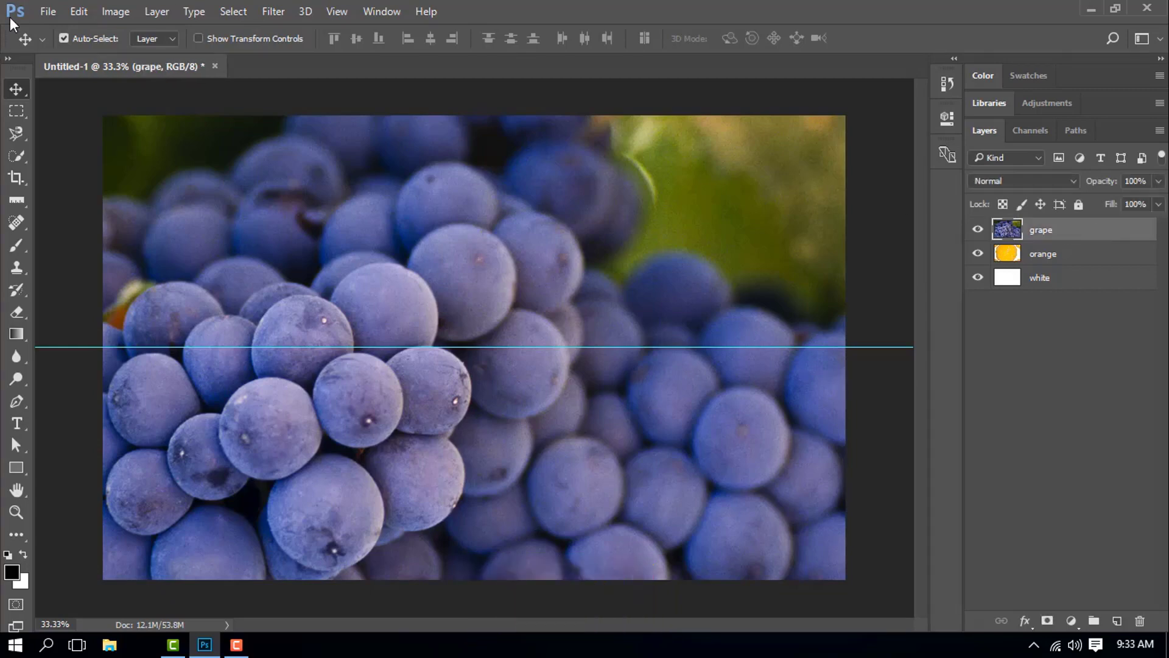
click(78, 11)
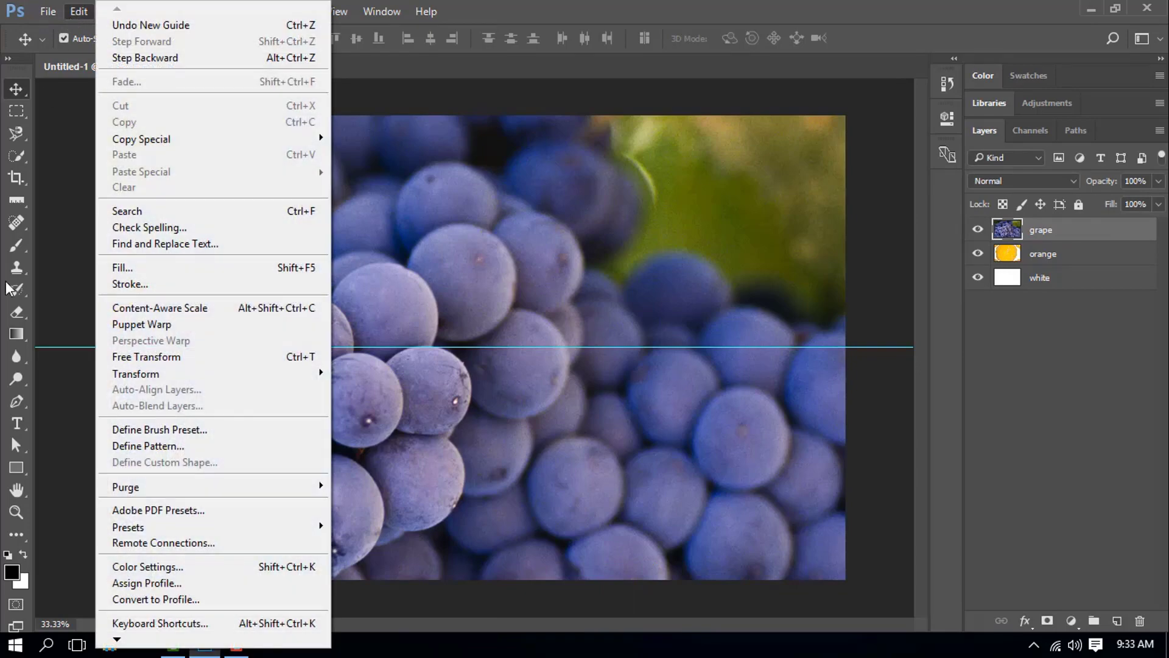
mouse_move(197, 373)
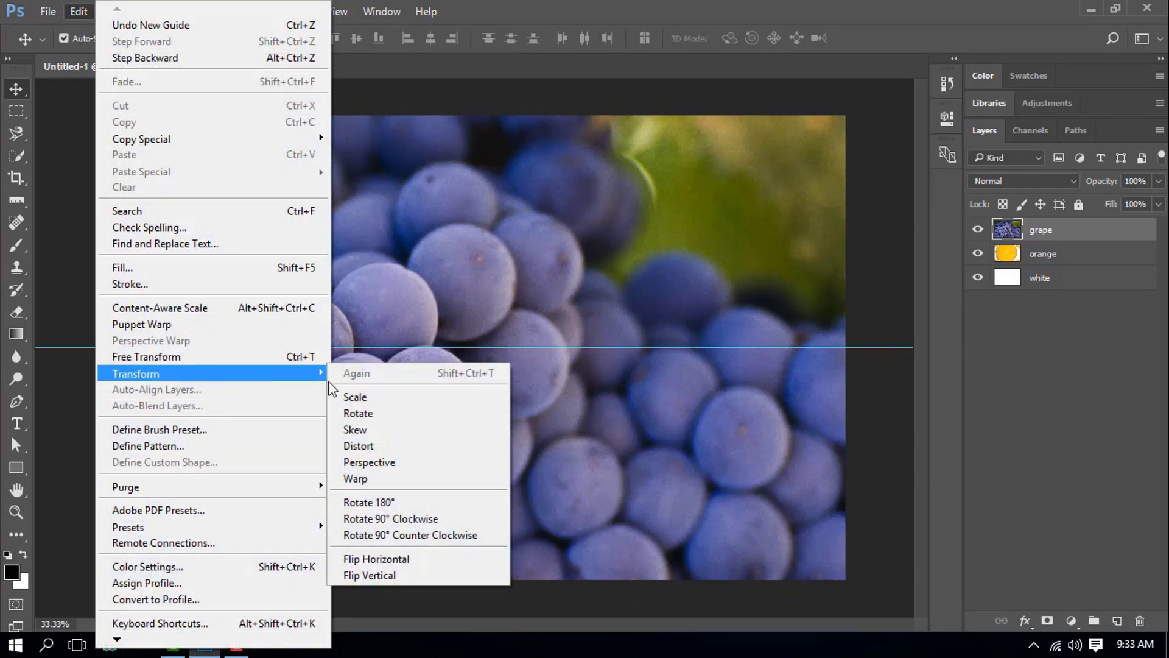
click(403, 397)
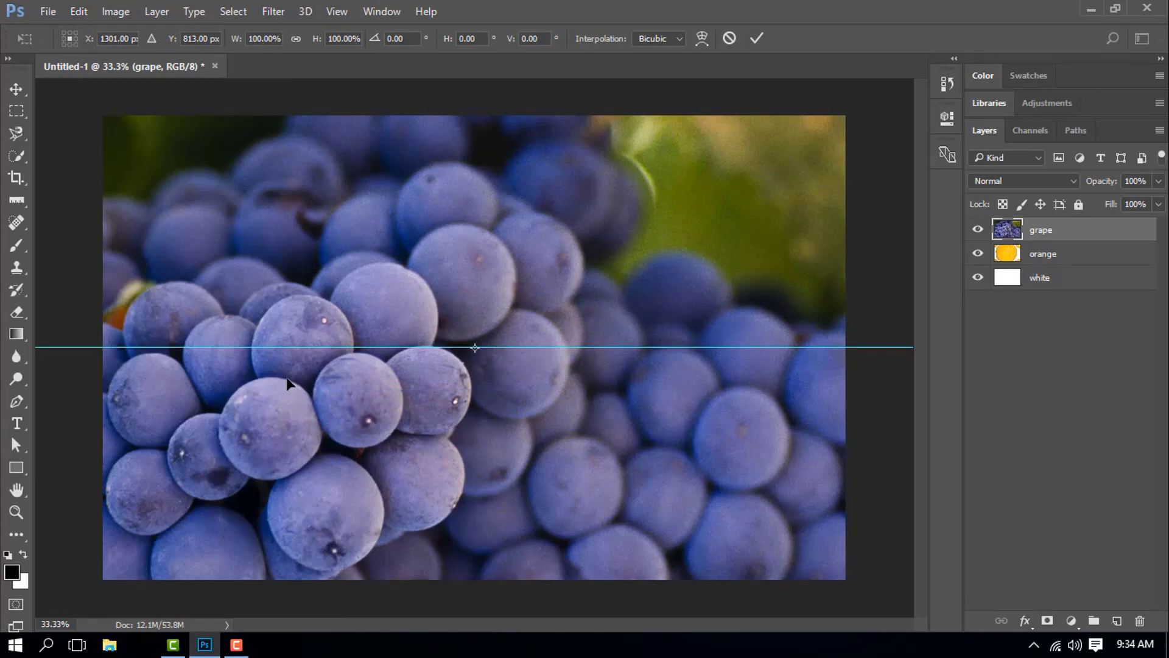
click(352, 10)
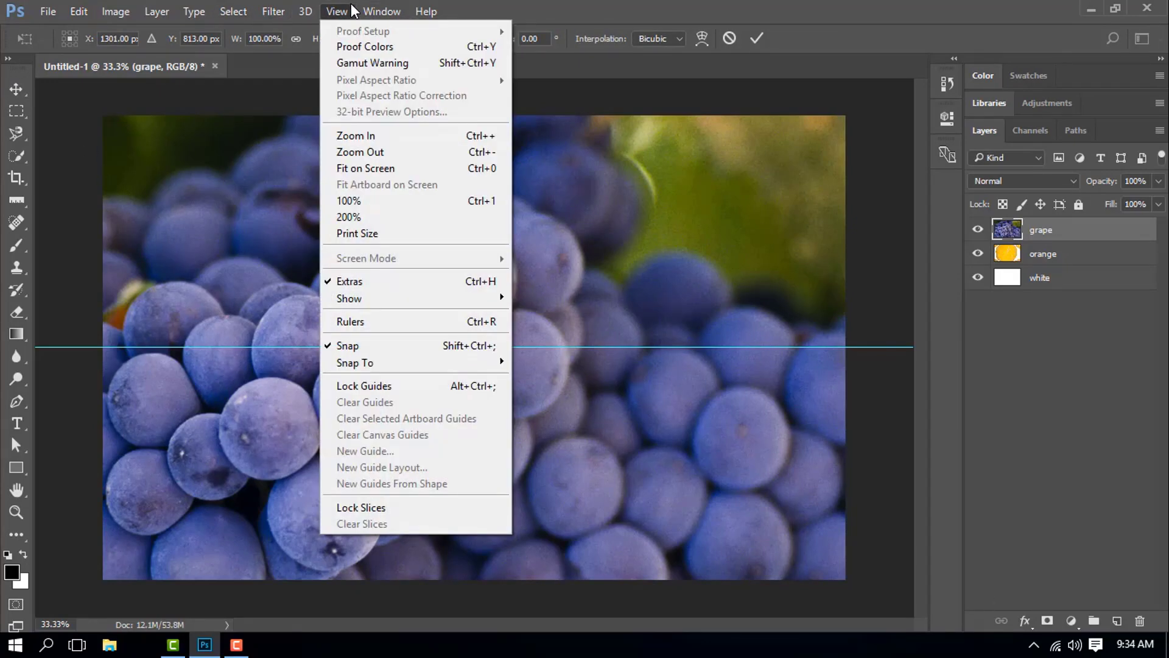
click(382, 169)
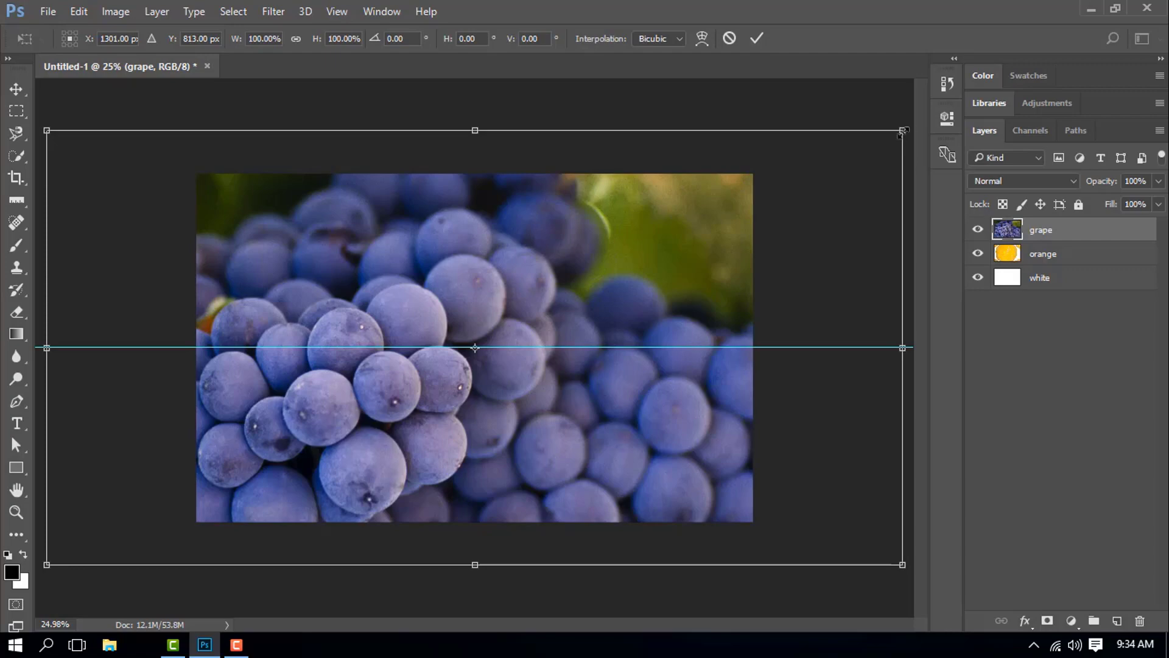
drag(903, 131, 824, 172)
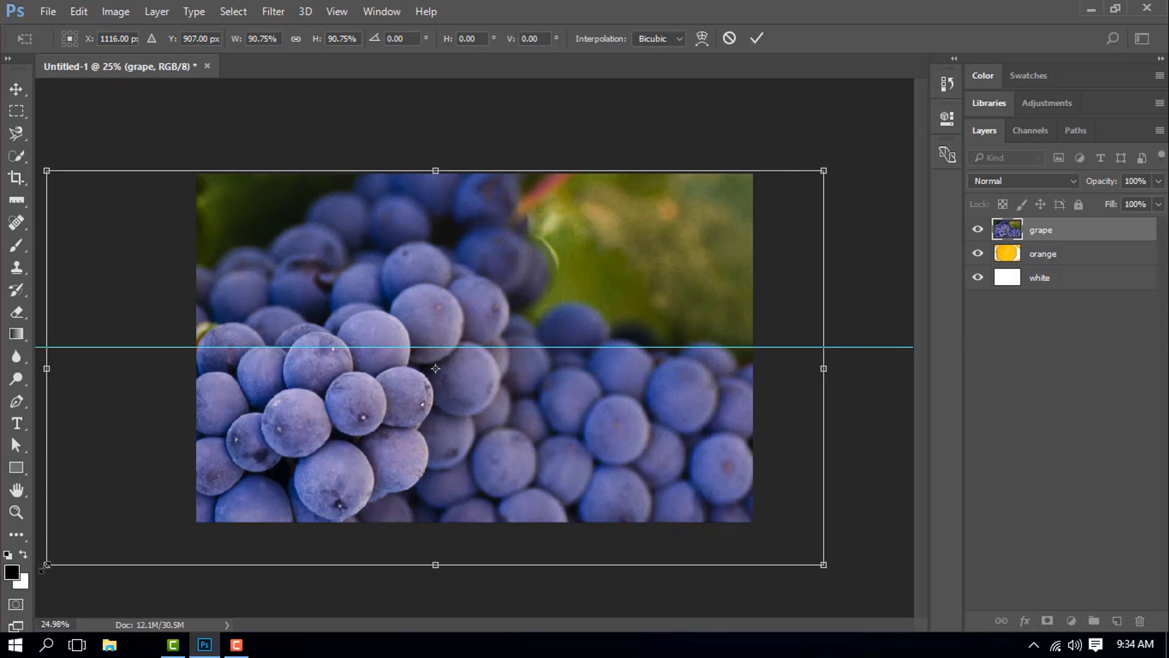
drag(45, 566, 165, 351)
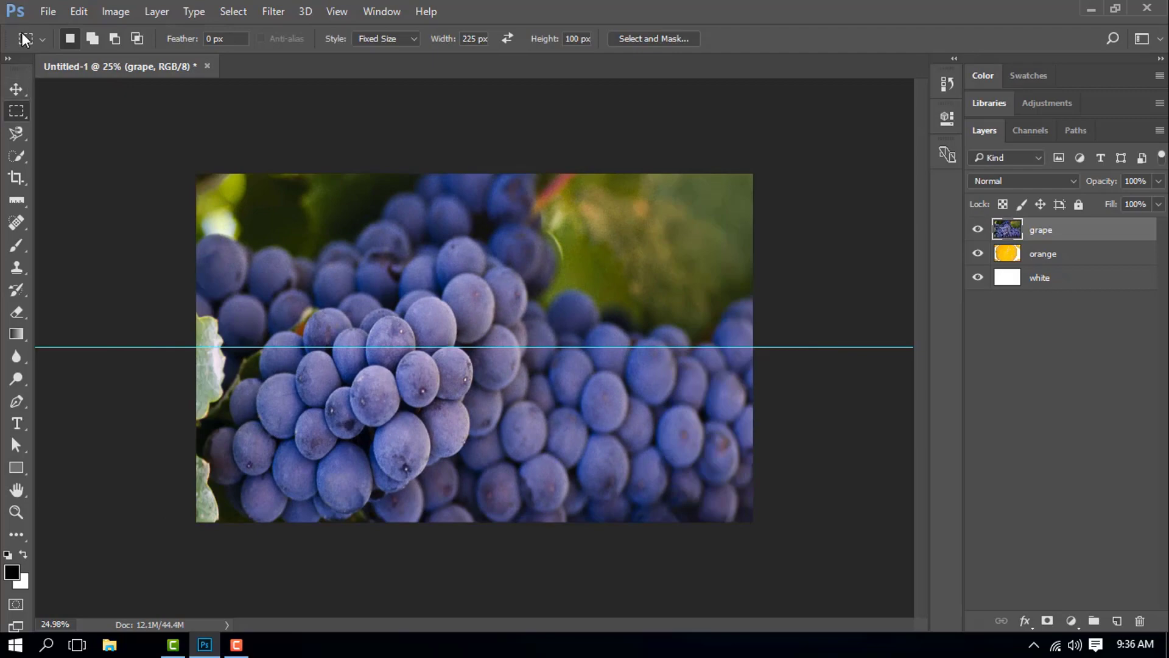
Reset the Rectangular Marquee tool and delete the grape photo's top half down to the guide
right_click(26, 39)
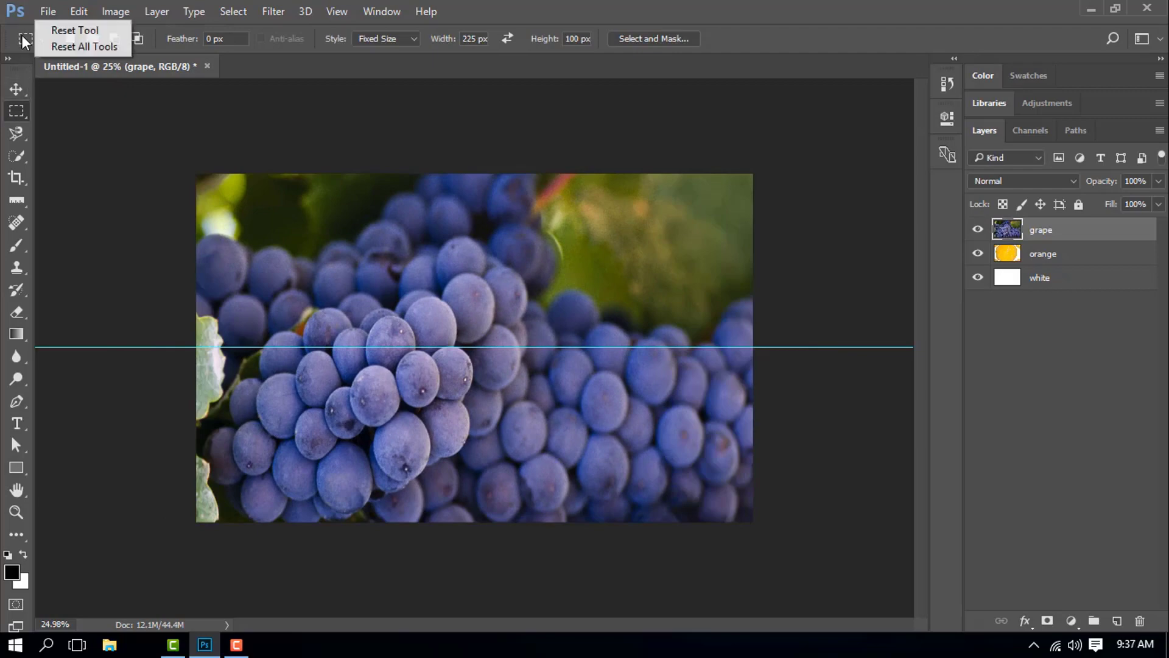
click(69, 30)
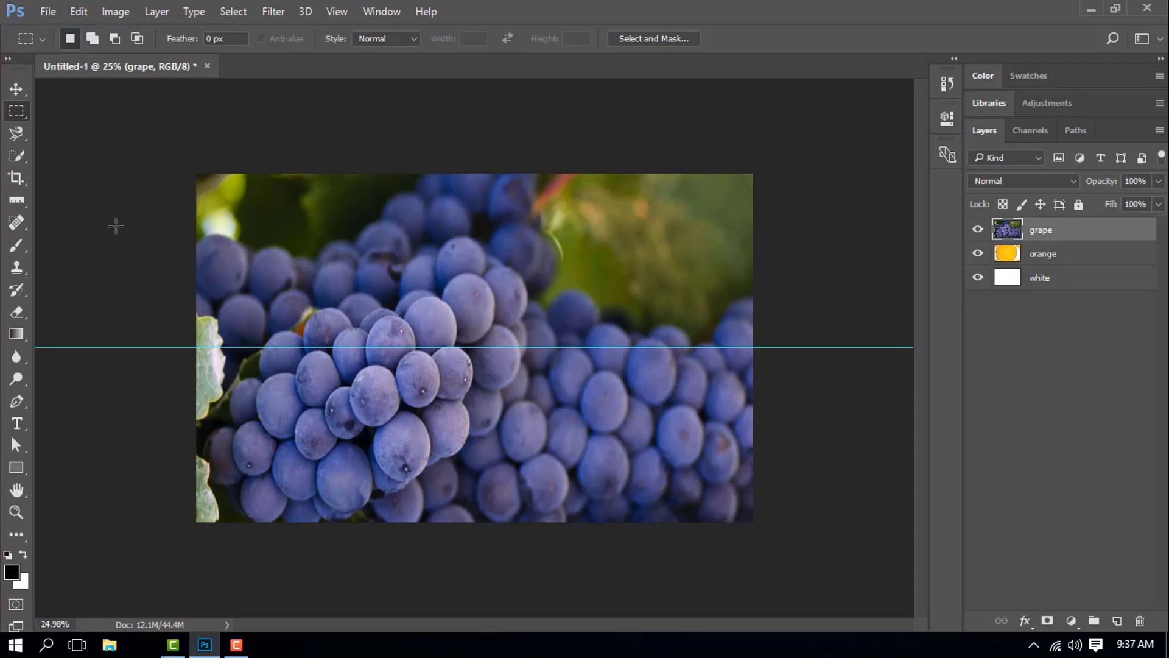
drag(195, 171, 255, 336)
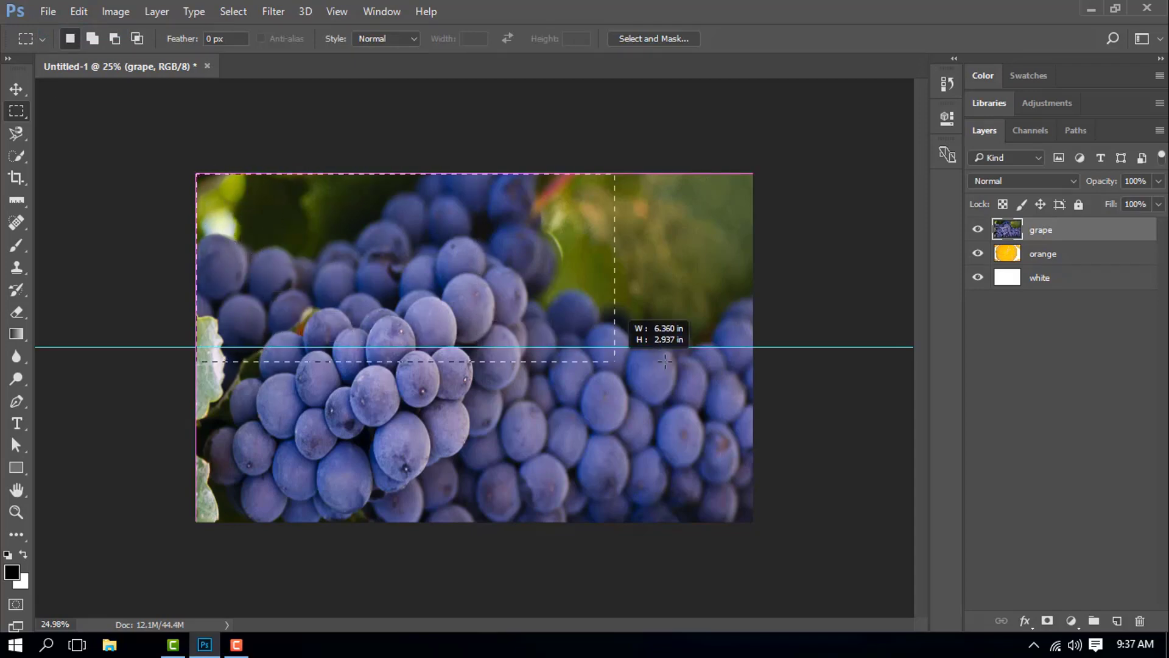
drag(664, 361, 769, 351)
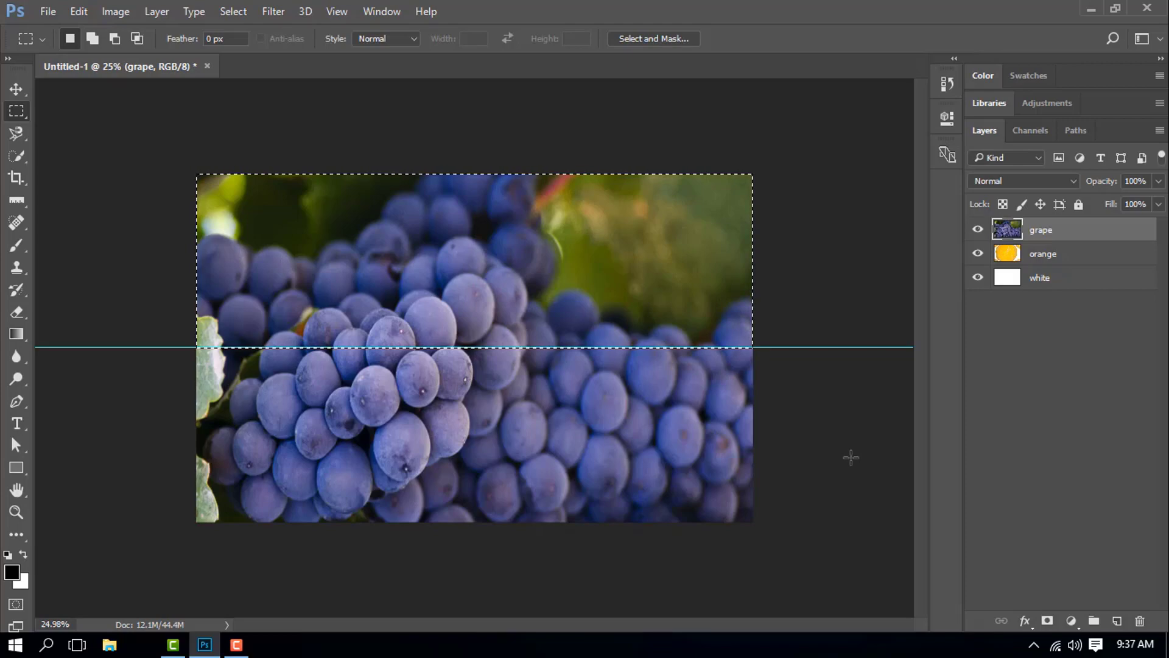
key(Delete)
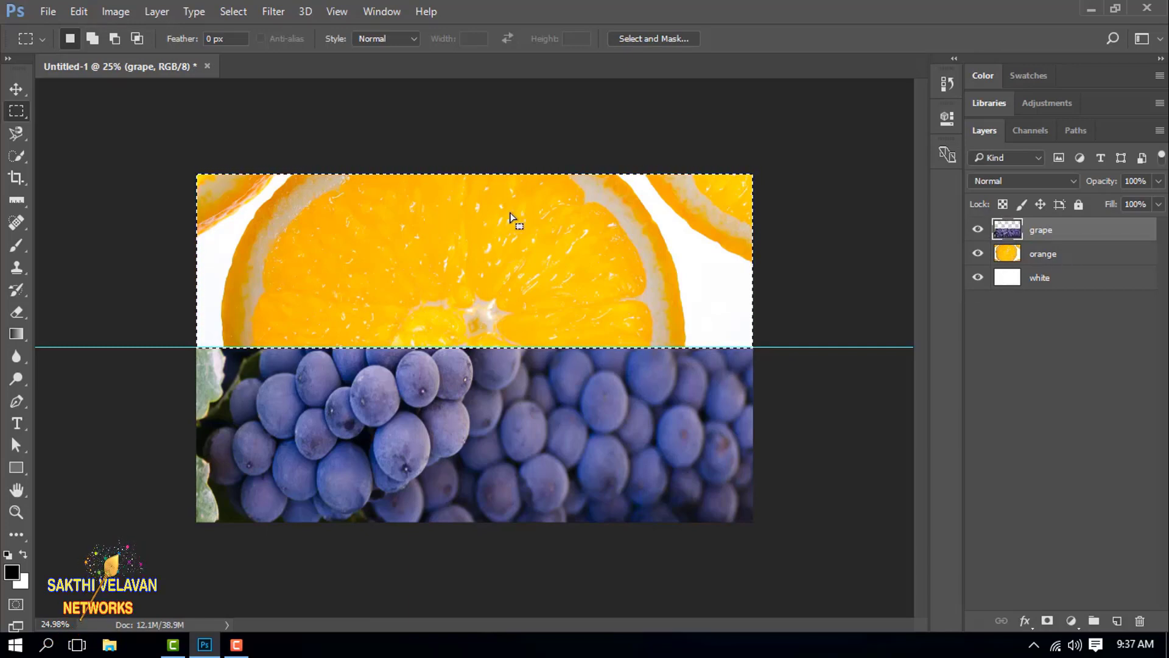
Deselect and make the orange layer active
click(233, 11)
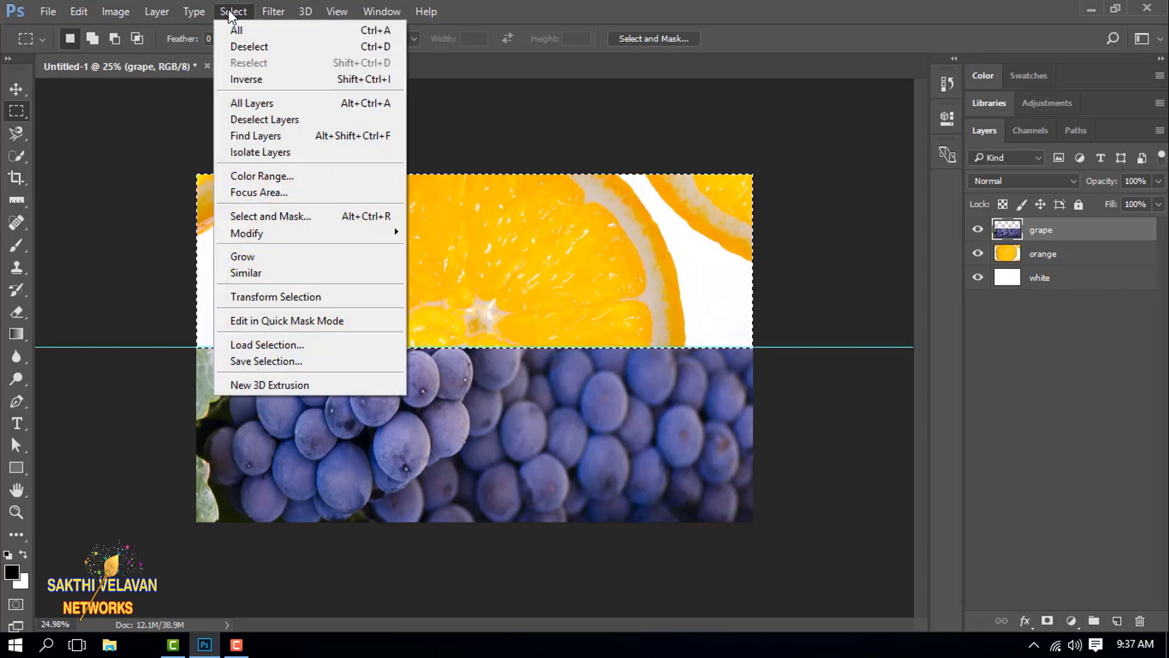
click(254, 46)
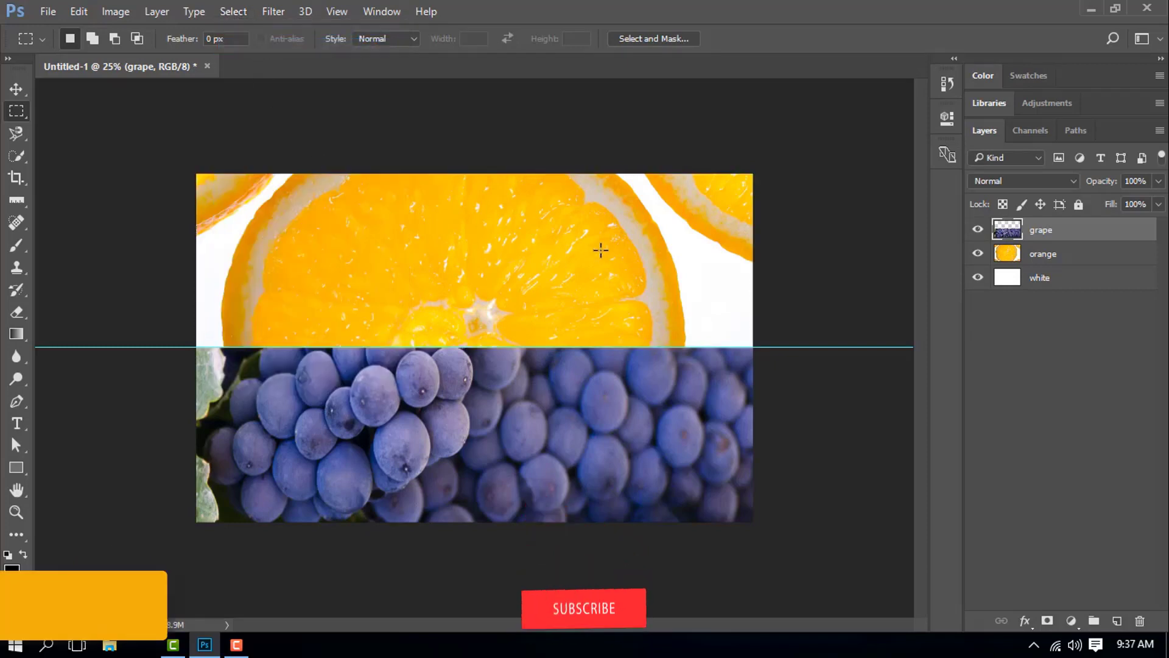
click(1073, 260)
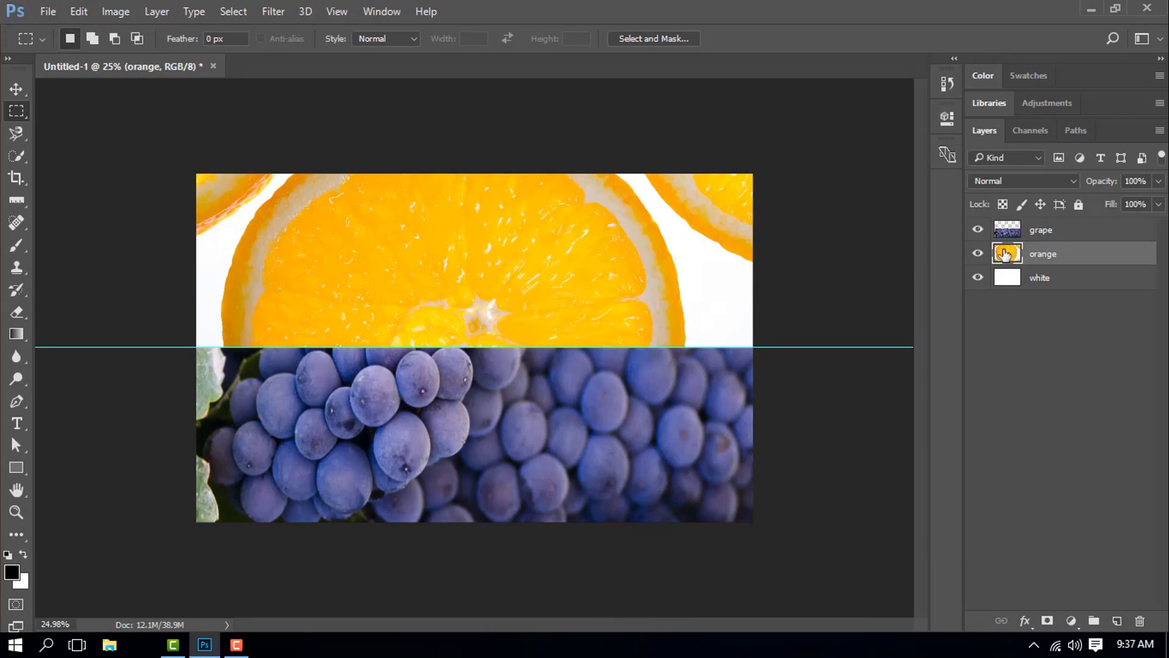
Hide the grape layer and delete the orange photo below the guide
click(978, 232)
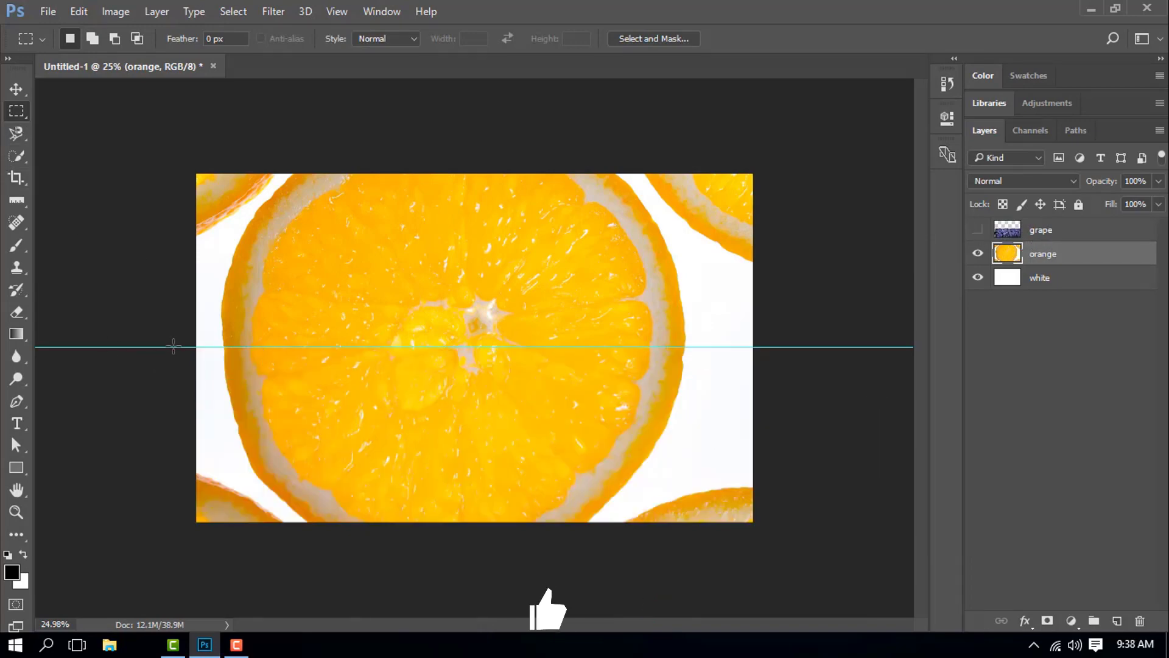
drag(197, 346, 789, 580)
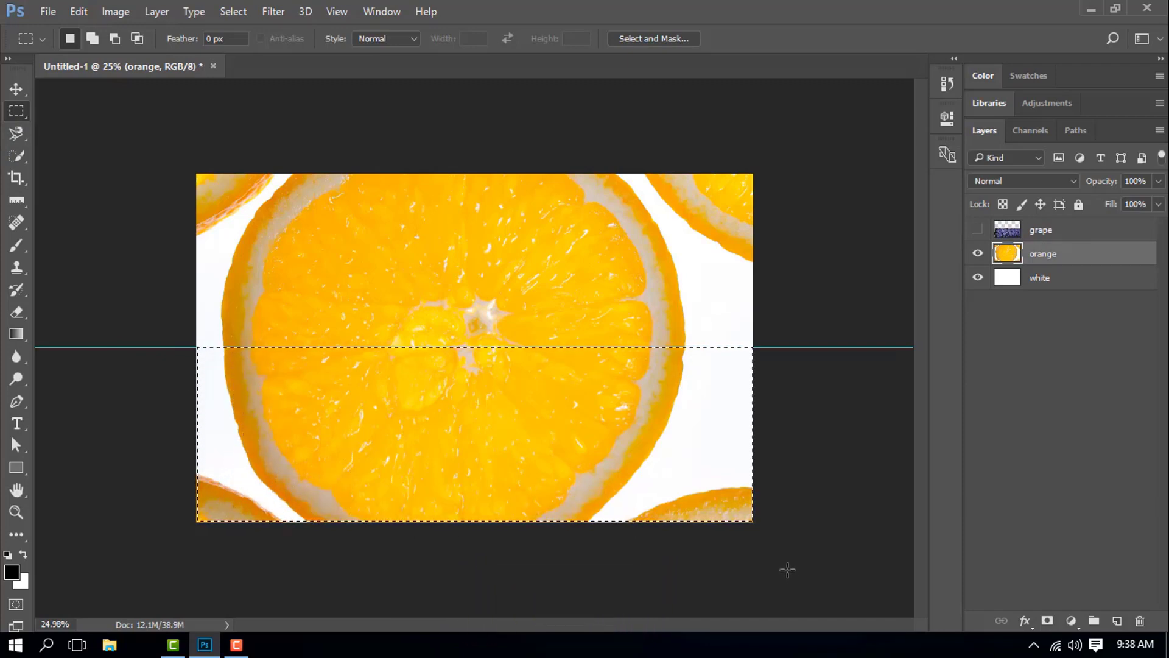
key(Delete)
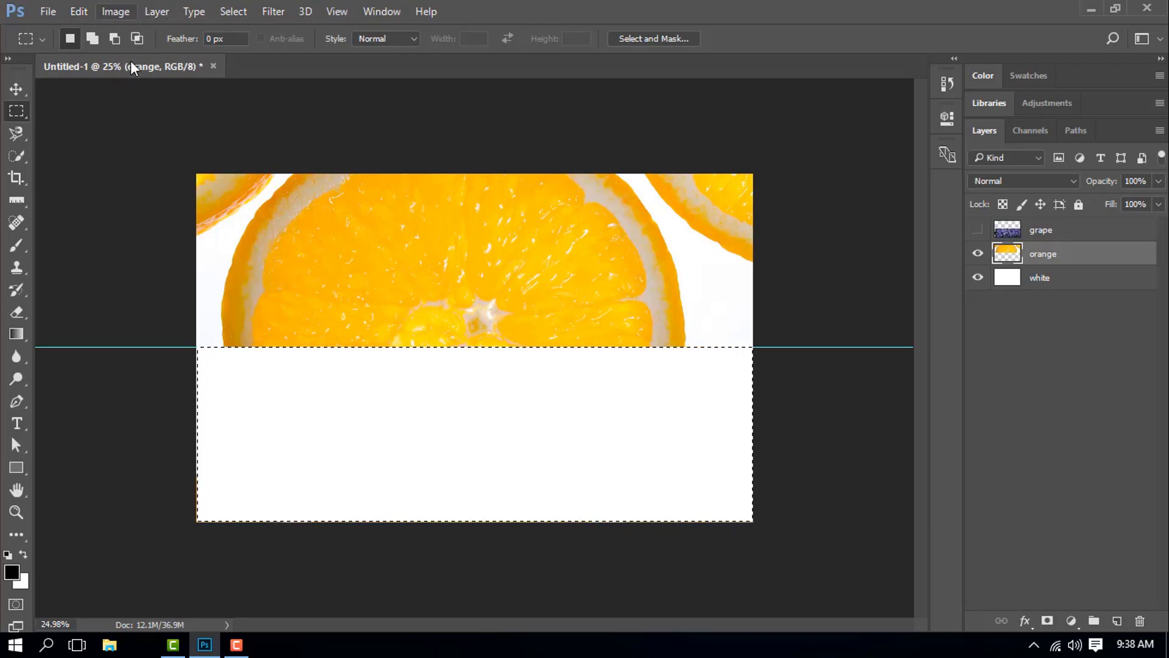
Deselect and make the grape layer active again
click(152, 100)
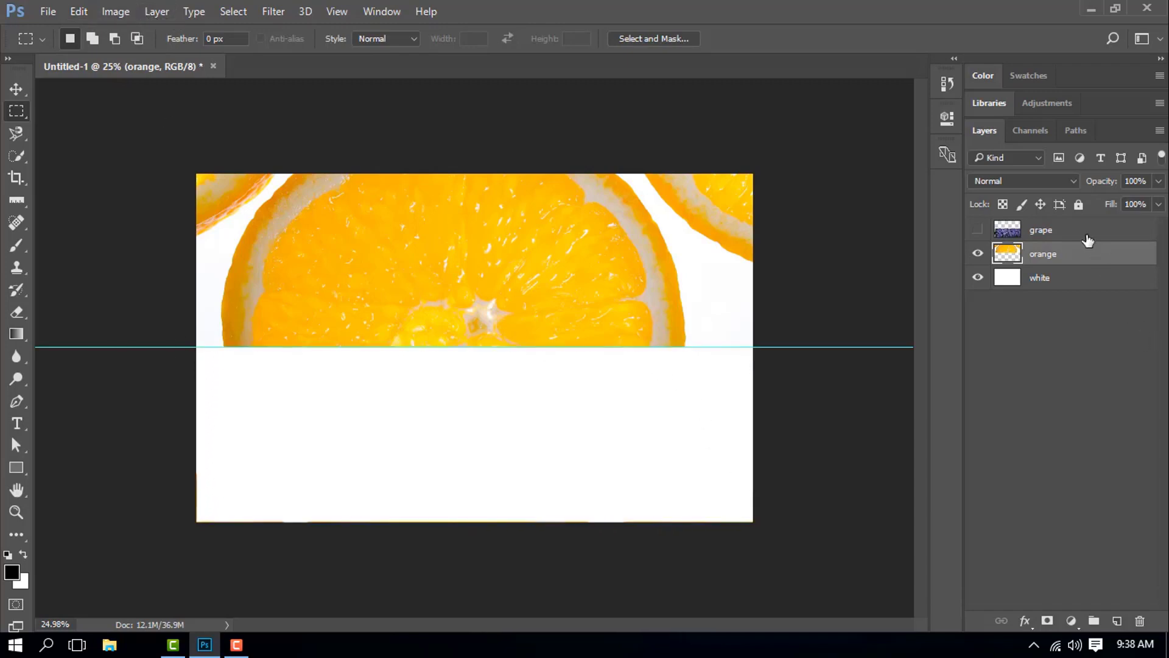
click(1086, 233)
click(1087, 259)
click(1058, 237)
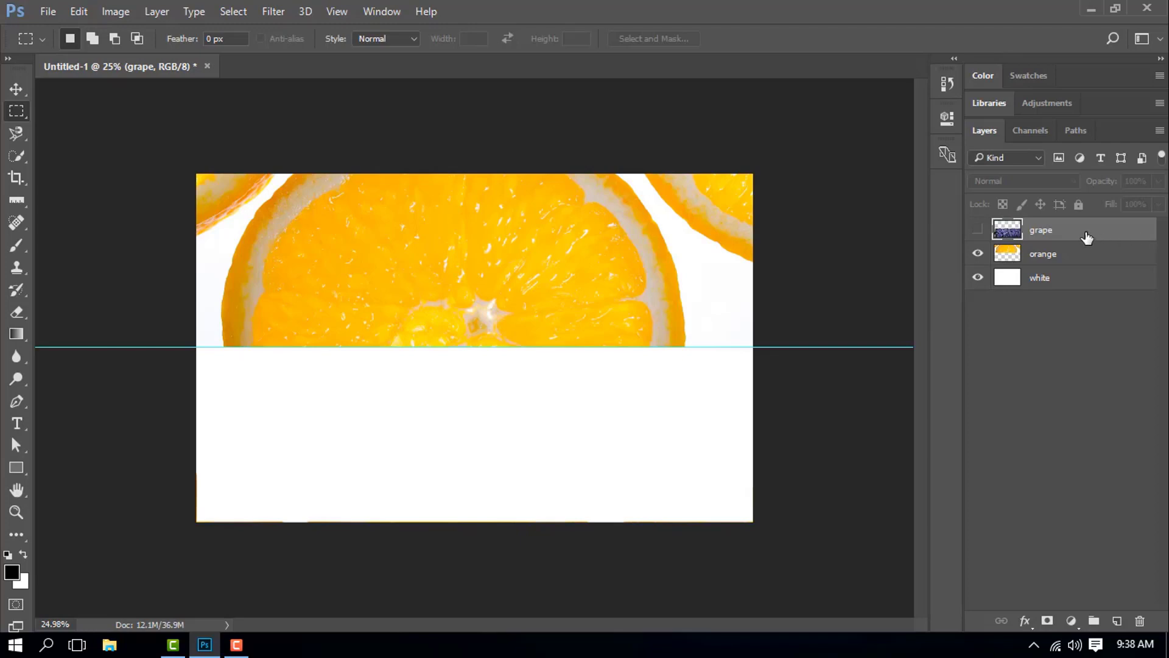
Drag the grape layer onto the Layers panel's trash icon
drag(1087, 237, 1141, 626)
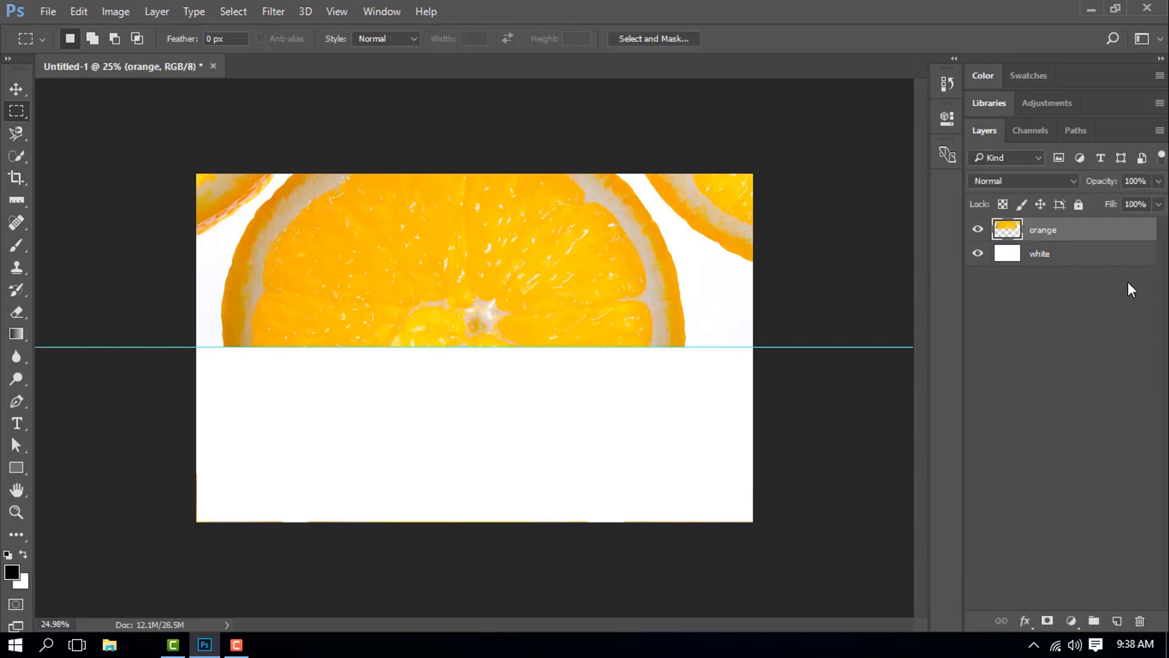